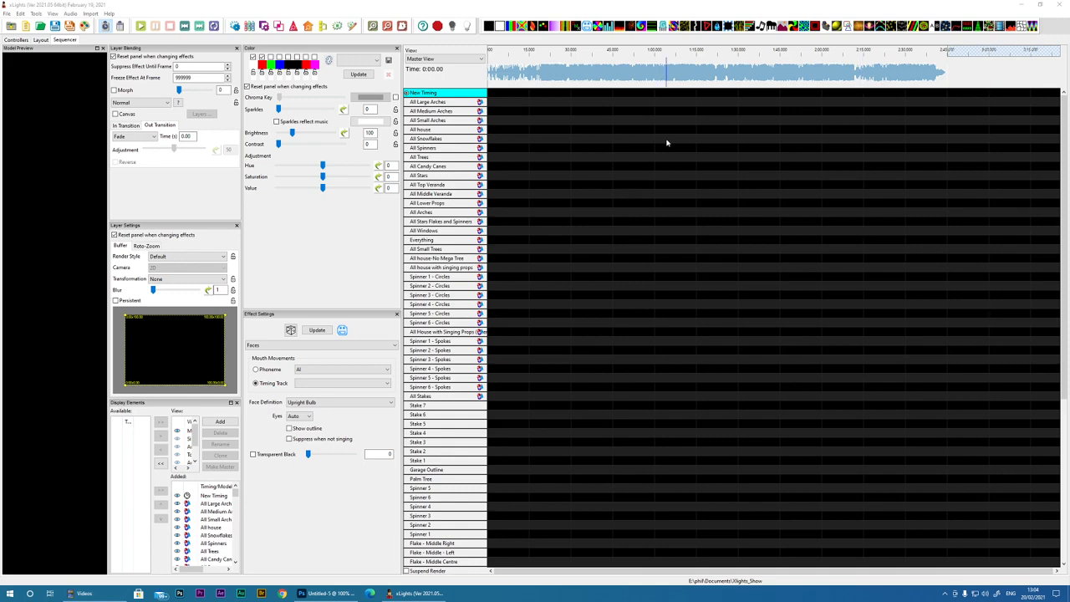
# Step: Select about 9.2 seconds of the song's waveform starting near 7.4 seconds and play that section
pyautogui.click(372, 26)
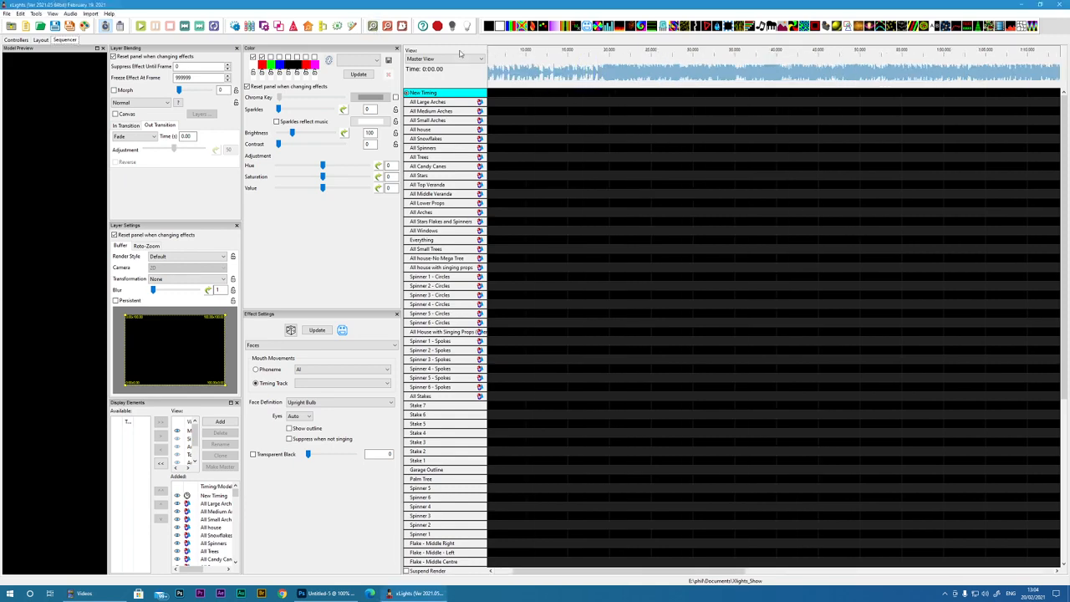
pyautogui.click(372, 26)
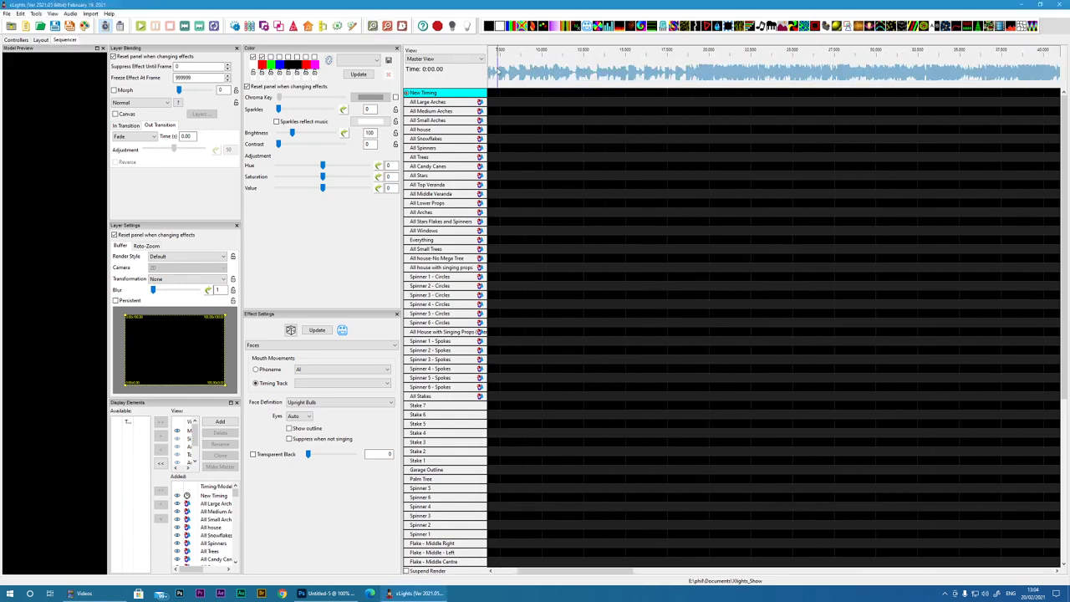
pyautogui.moveTo(499, 72); pyautogui.dragTo(643, 79)
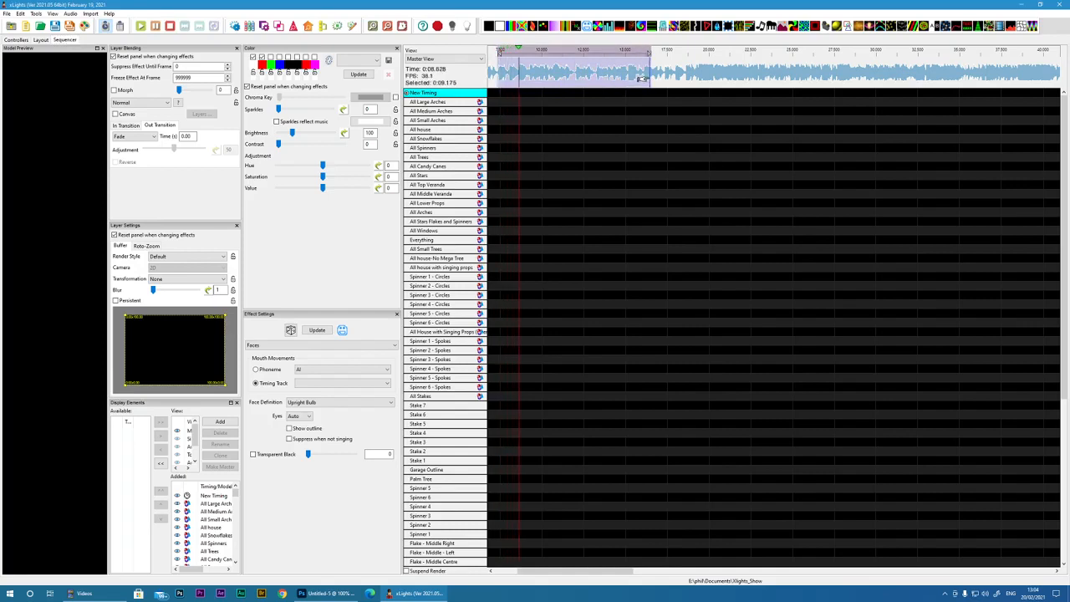
pyautogui.press('space')
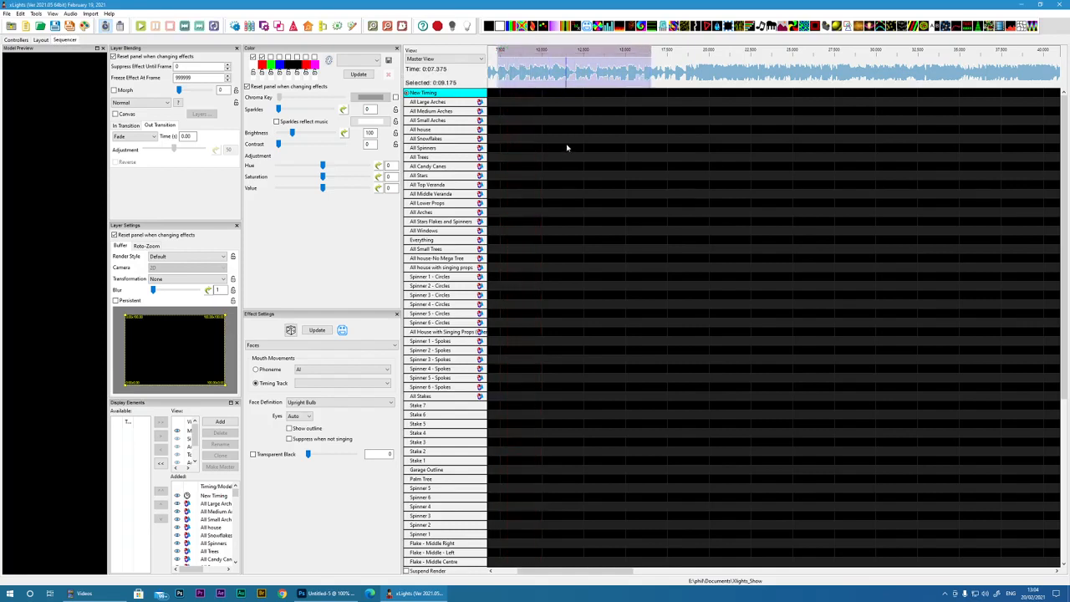
# Step: Rename the New Timing track to Lyrics
pyautogui.rightClick(423, 93)
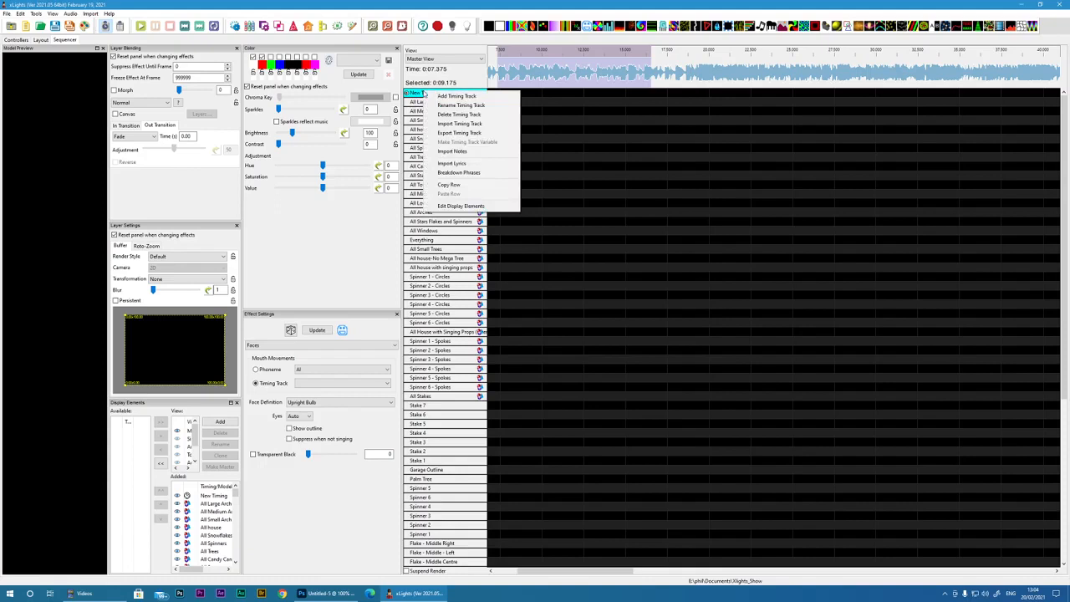
pyautogui.click(465, 105)
pyautogui.write('Lyrics')
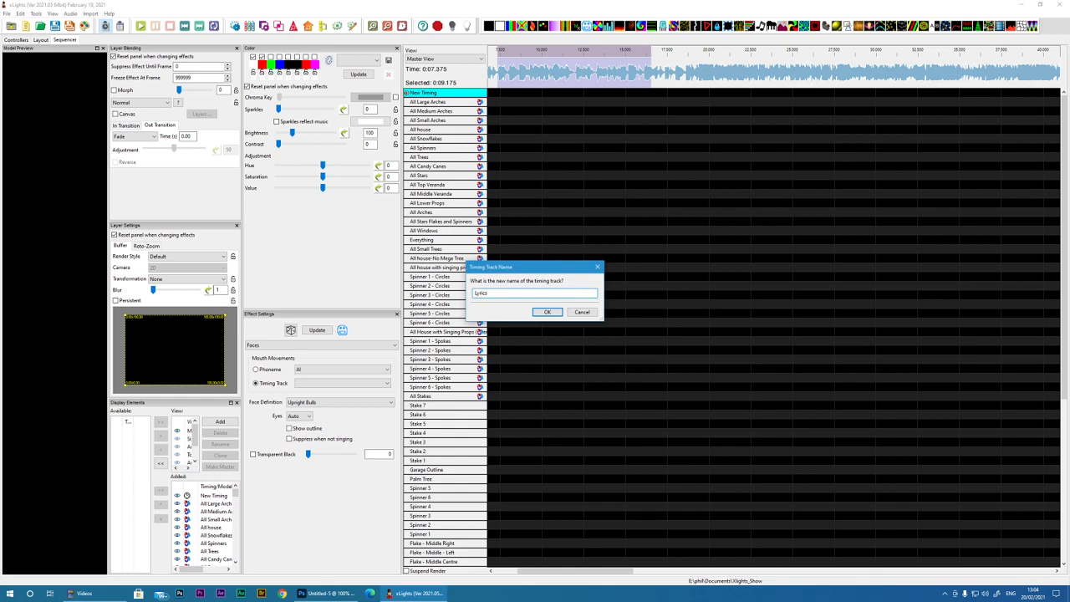
pyautogui.press('Return')
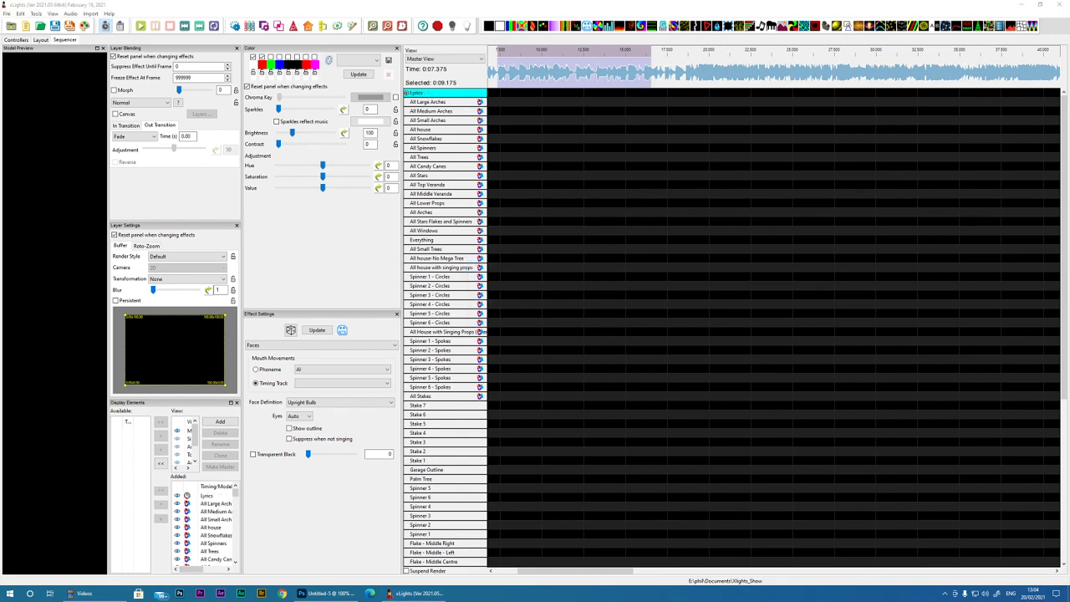
# Step: Switch to the untitled Notepad document with the song lyrics and reposition its window over the sequencer
pyautogui.moveTo(598, 41); pyautogui.dragTo(549, 68)
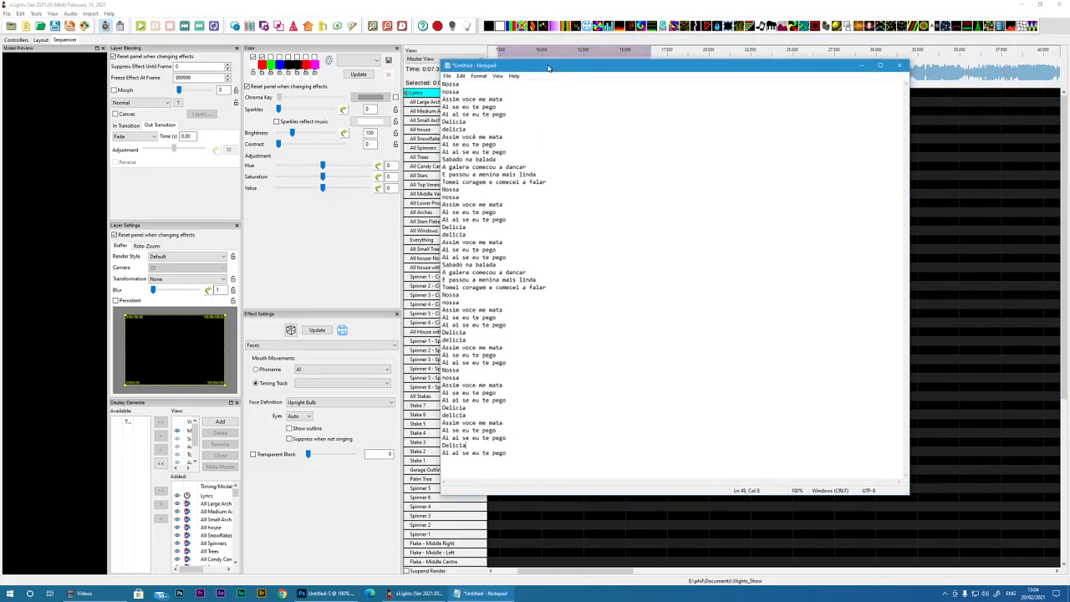
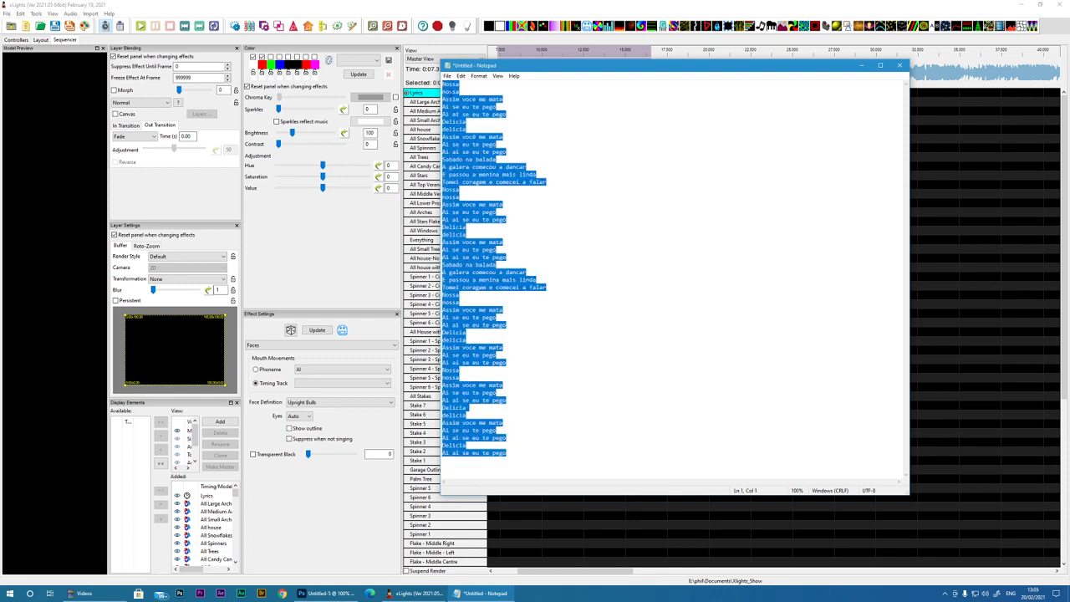
# Step: Copy all the selected song lyrics from the untitled Notepad document and switch back to the xLights sequencer
pyautogui.rightClick(454, 91)
pyautogui.click(390, 121)
pyautogui.click(941, 240)
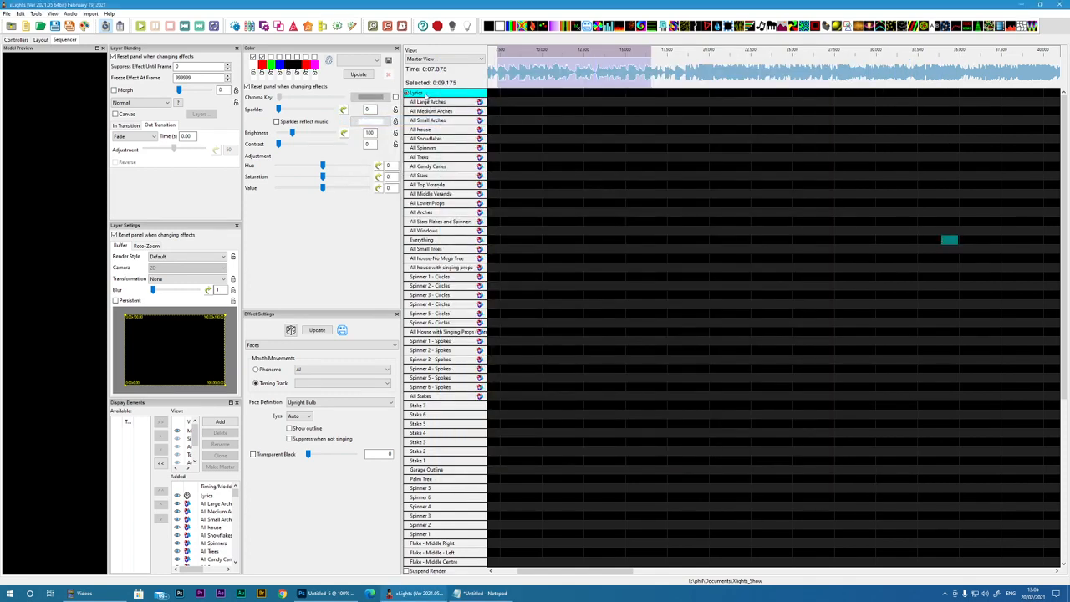
# Step: Open the lyrics import for the Lyrics timing track
pyautogui.rightClick(425, 97)
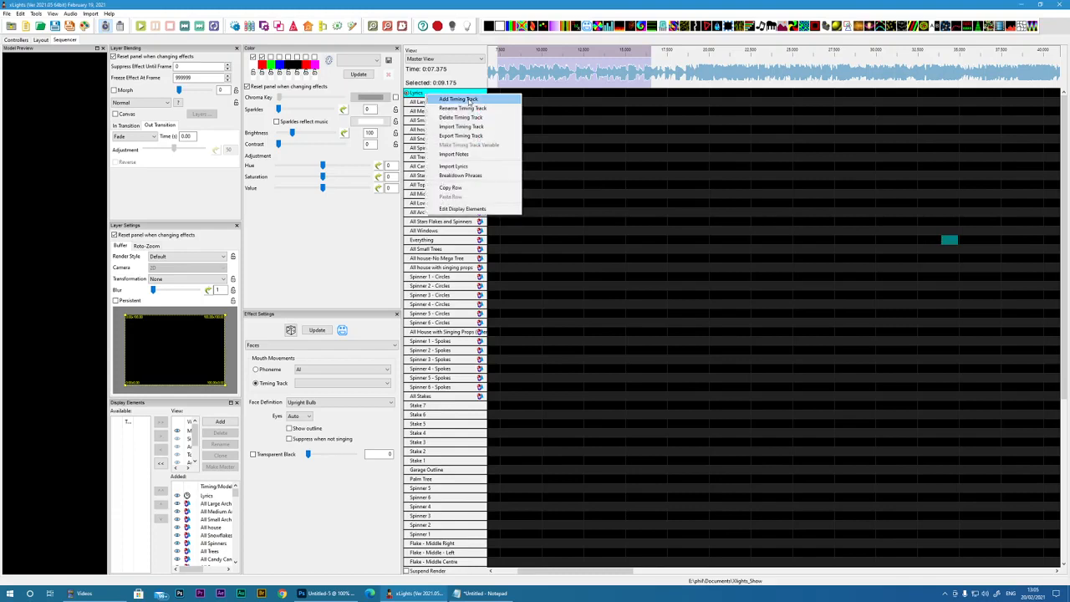
pyautogui.click(468, 166)
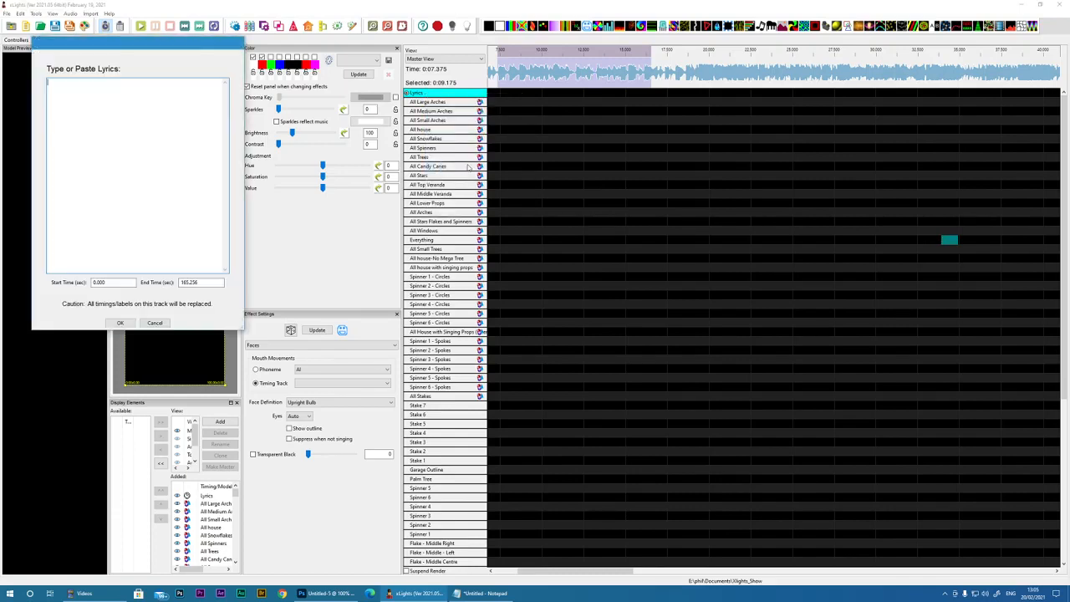
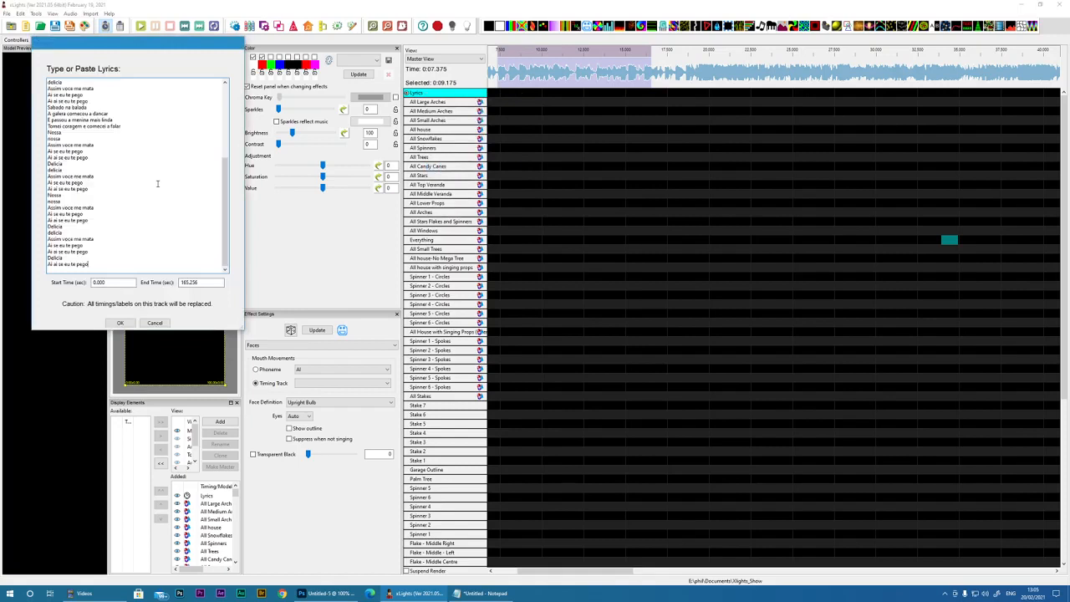
# Step: Import the pasted song lyrics as phrase labels on the Lyrics timing track
pyautogui.click(130, 282)
pyautogui.click(120, 322)
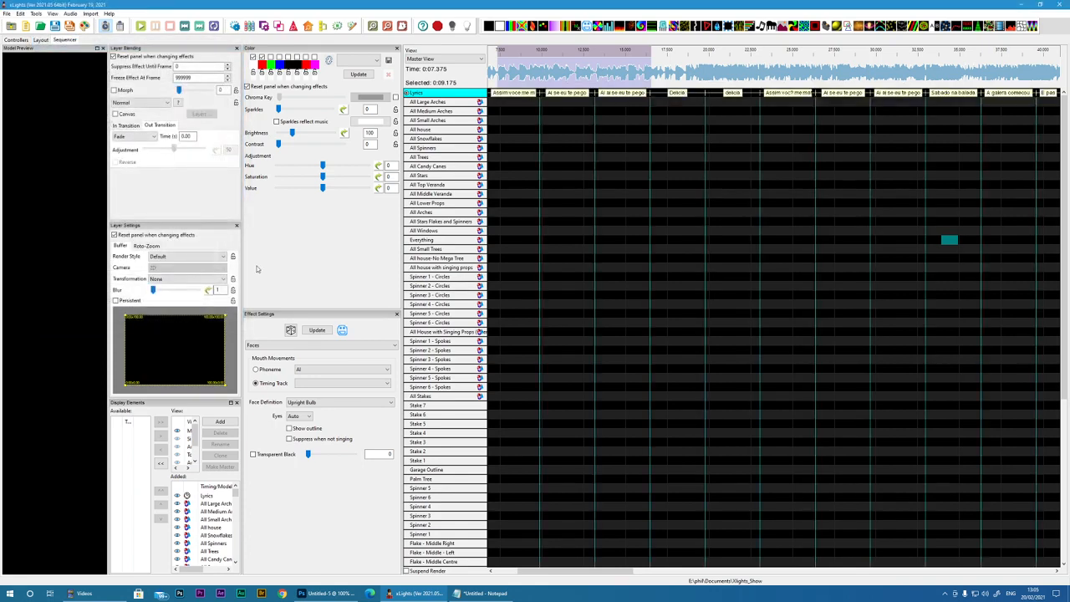
pyautogui.moveTo(530, 570); pyautogui.dragTo(505, 570)
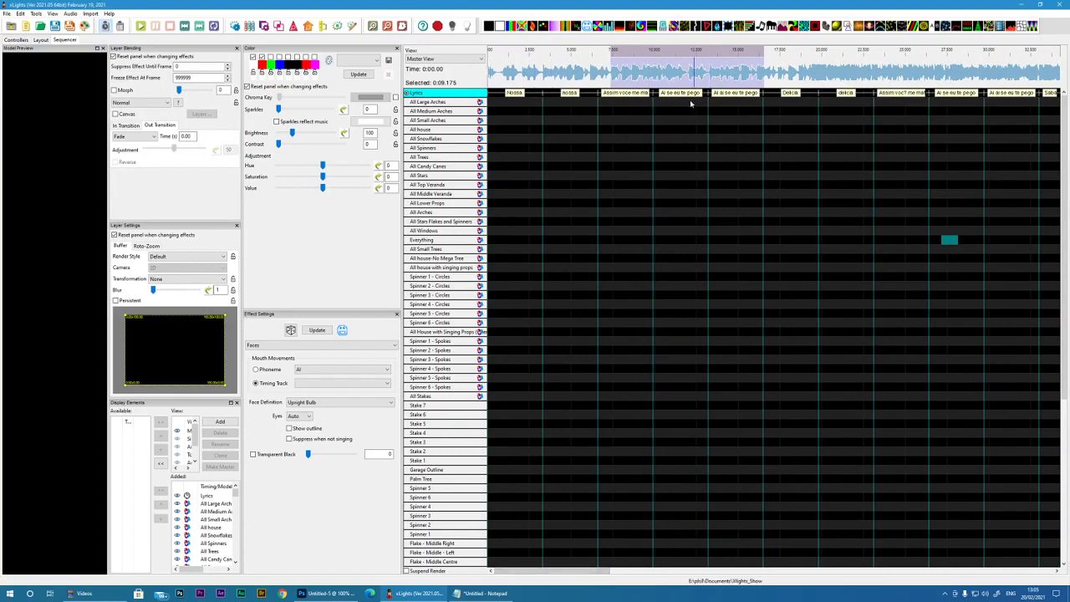
# Step: Relabel the accented phrase at about 23 s on the Lyrics track as "Assim voce me mata" without the accent
pyautogui.doubleClick(902, 96)
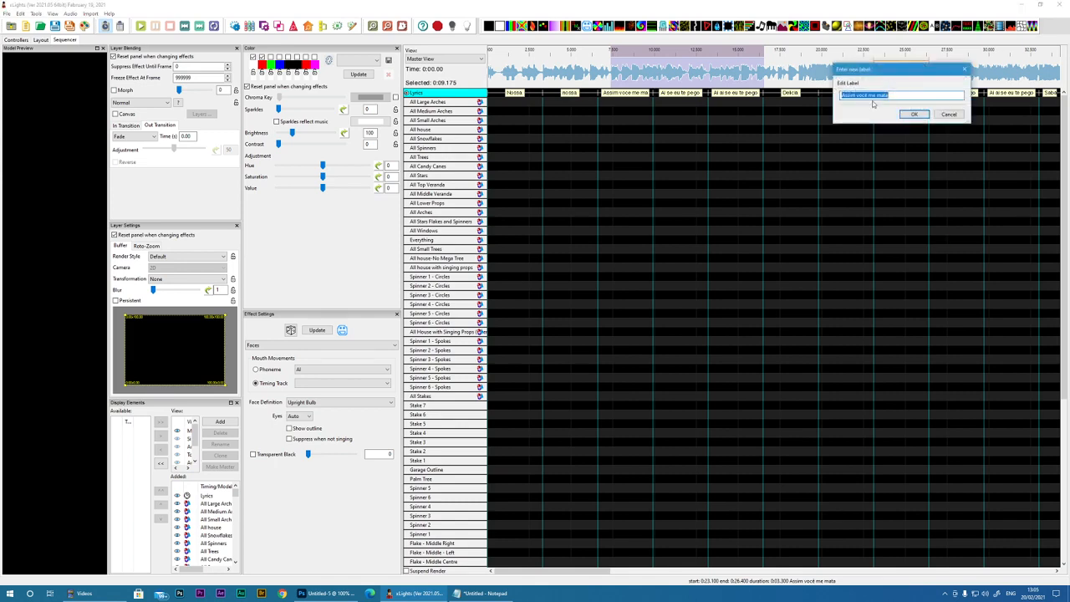
pyautogui.click(864, 96)
pyautogui.click(912, 113)
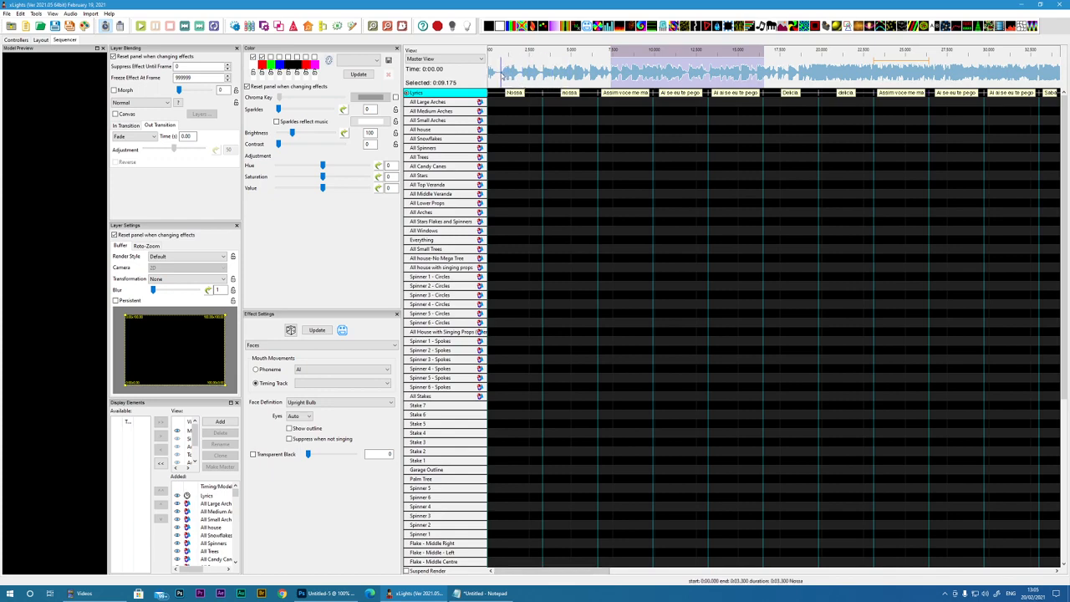
# Step: Play the opening vocals and fit the first two "Nossa" phrases to them, at about 0.85–1.9 s and 2.125–3.15 s
pyautogui.moveTo(501, 80); pyautogui.dragTo(544, 82)
pyautogui.press('space')
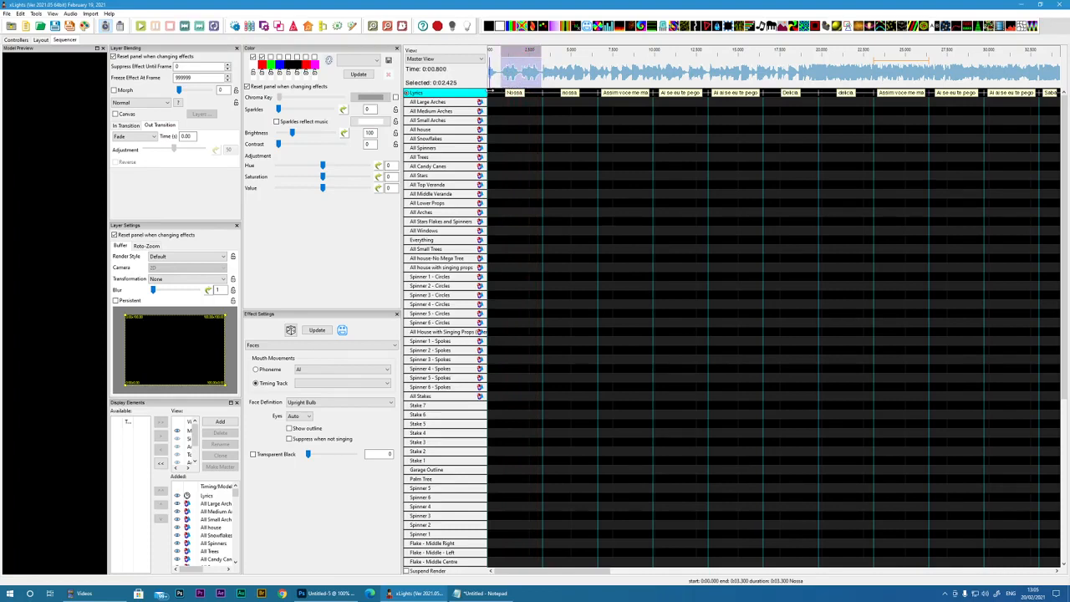
pyautogui.click(496, 93)
pyautogui.moveTo(496, 93); pyautogui.dragTo(513, 93)
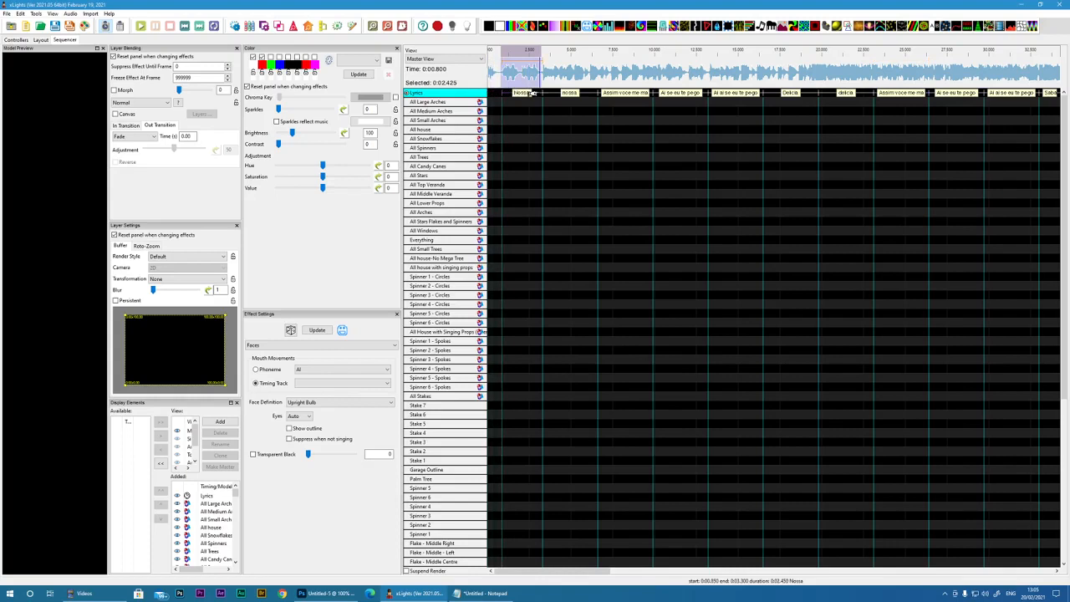
pyautogui.moveTo(540, 93); pyautogui.dragTo(520, 93)
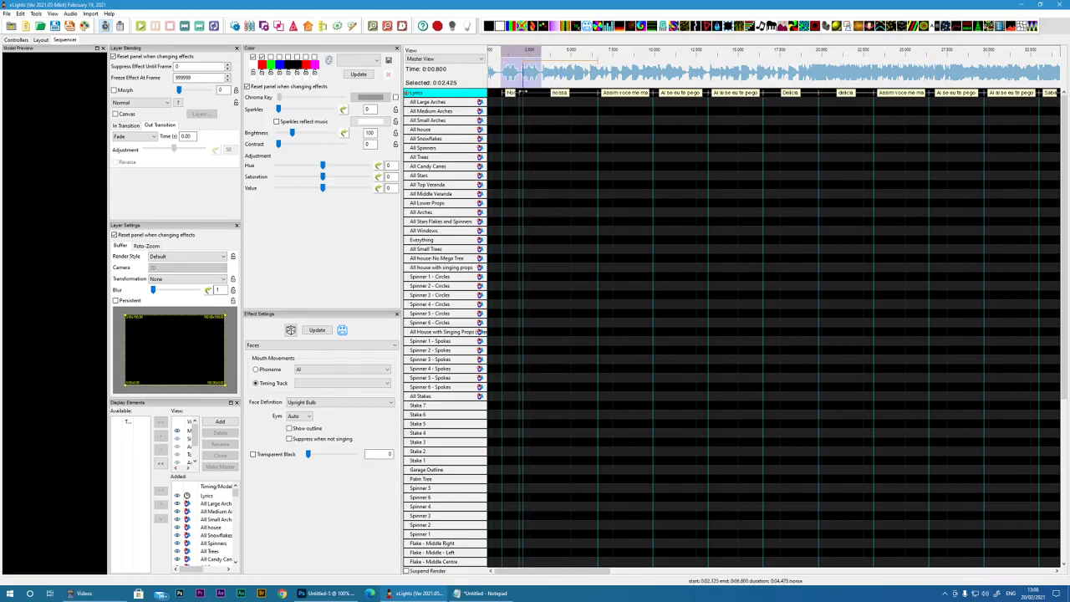
pyautogui.moveTo(595, 93); pyautogui.dragTo(540, 93)
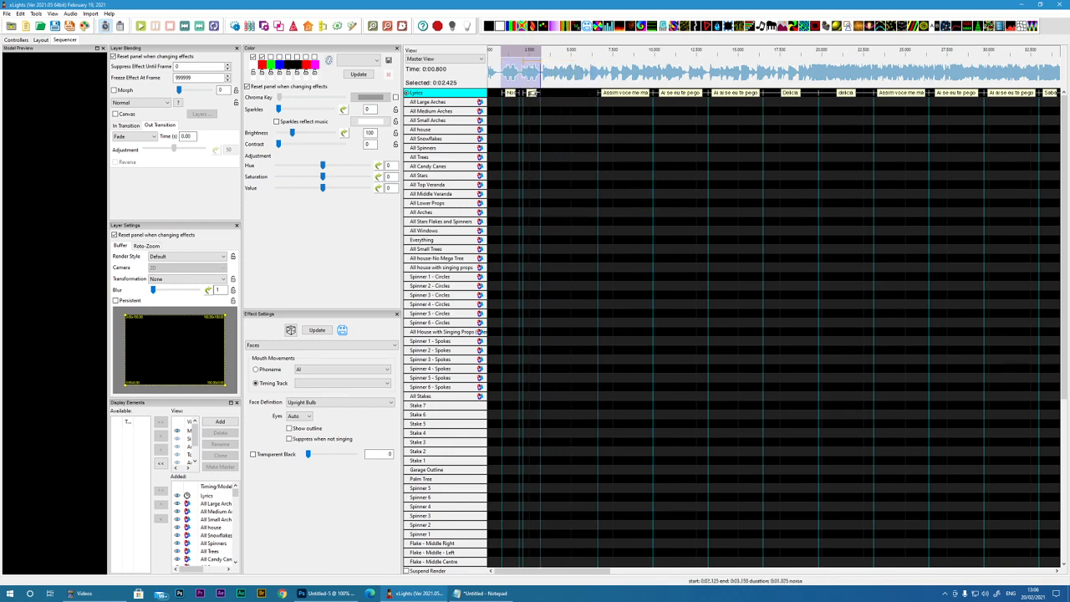
# Step: Shorten the first "Nossa" phrase to end at about 1.85 s and select its part of the waveform
pyautogui.click(372, 27)
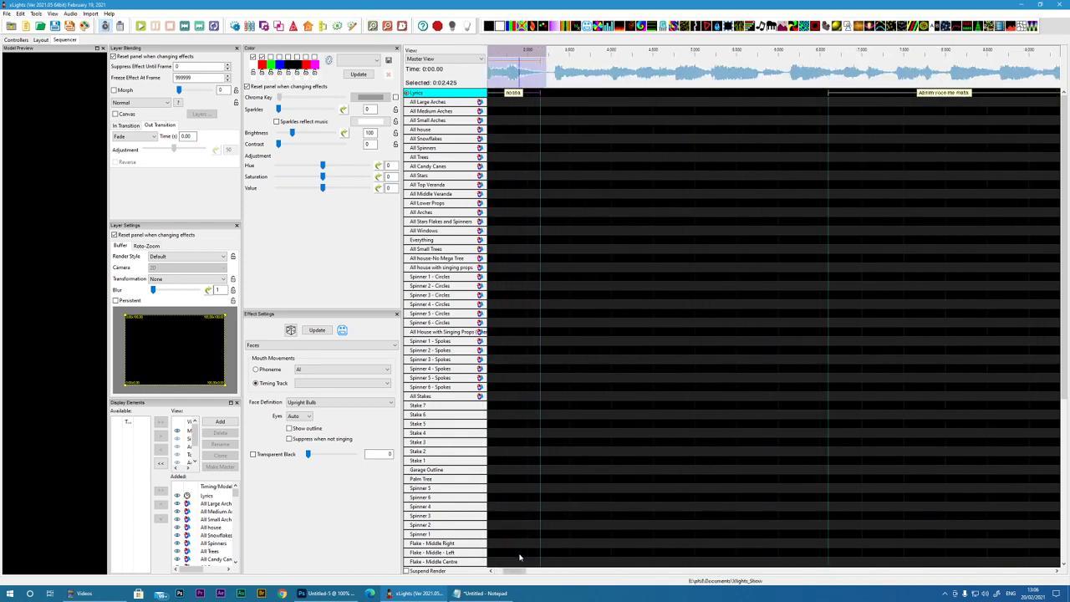
pyautogui.moveTo(523, 573); pyautogui.dragTo(516, 573)
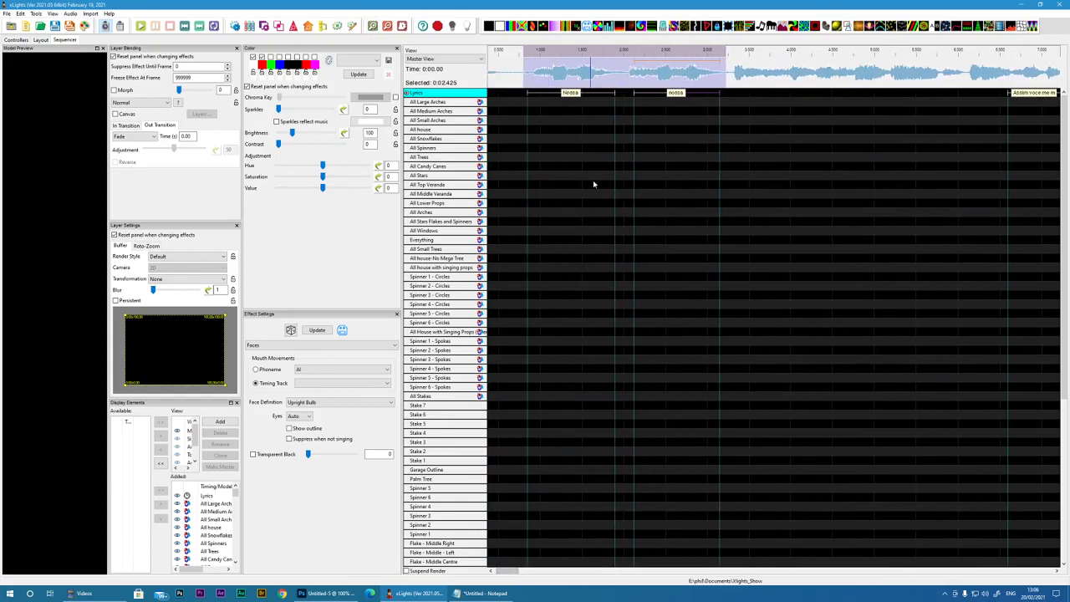
pyautogui.moveTo(619, 93); pyautogui.dragTo(528, 77)
pyautogui.click(532, 75)
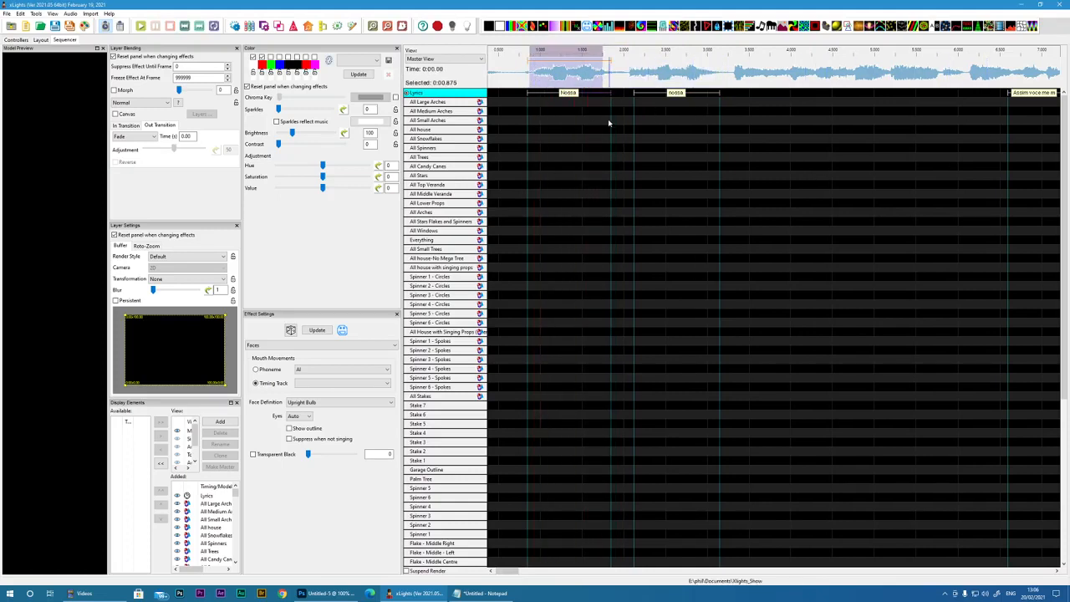
# Step: Break down the phrases on the Lyrics timing track into words
pyautogui.rightClick(441, 93)
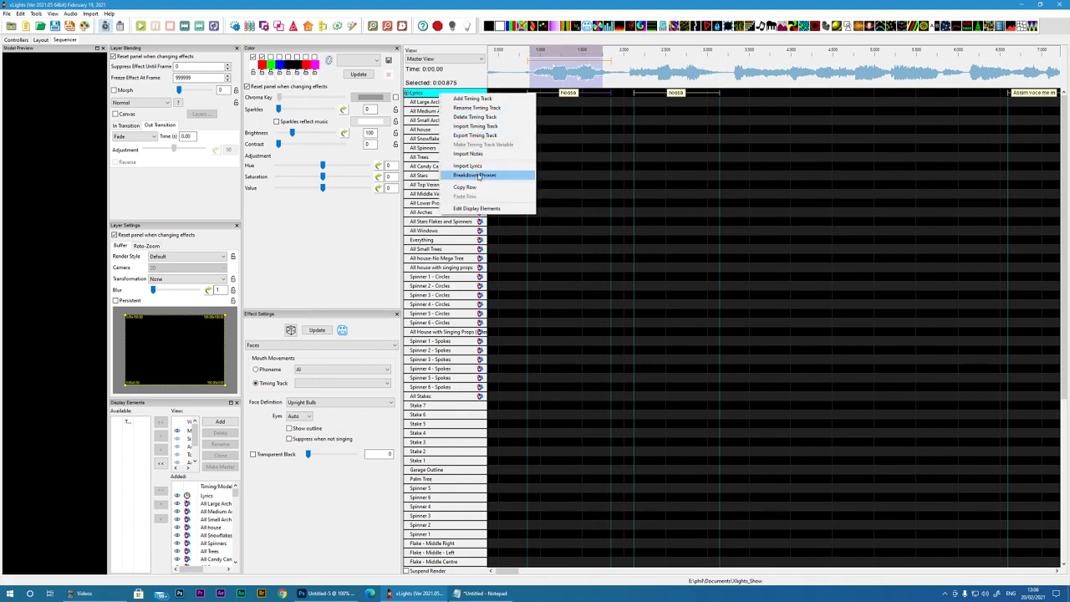
pyautogui.click(474, 176)
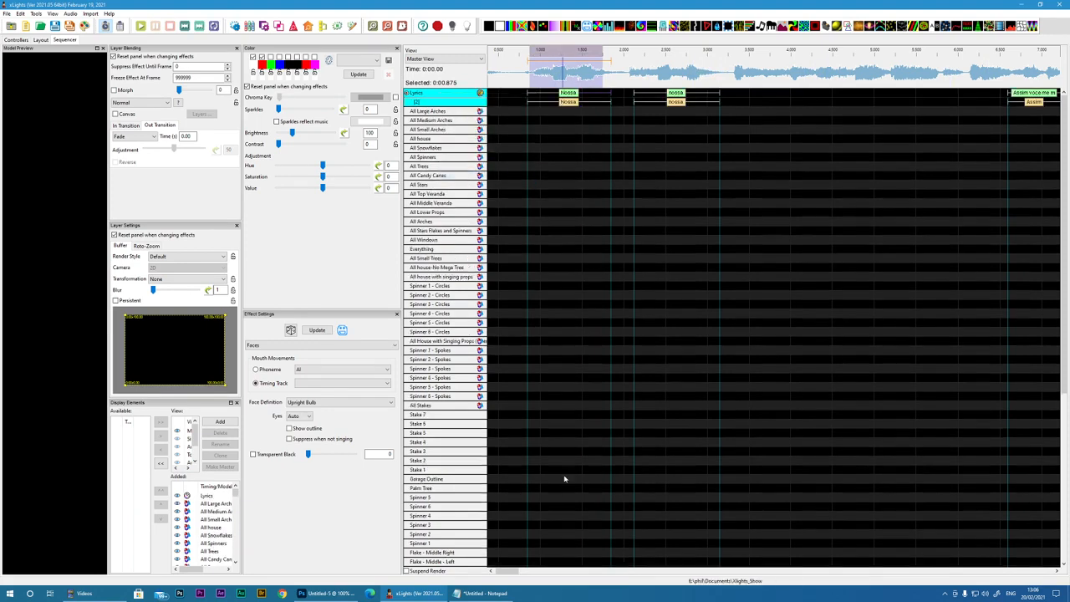
pyautogui.moveTo(509, 572); pyautogui.dragTo(527, 571)
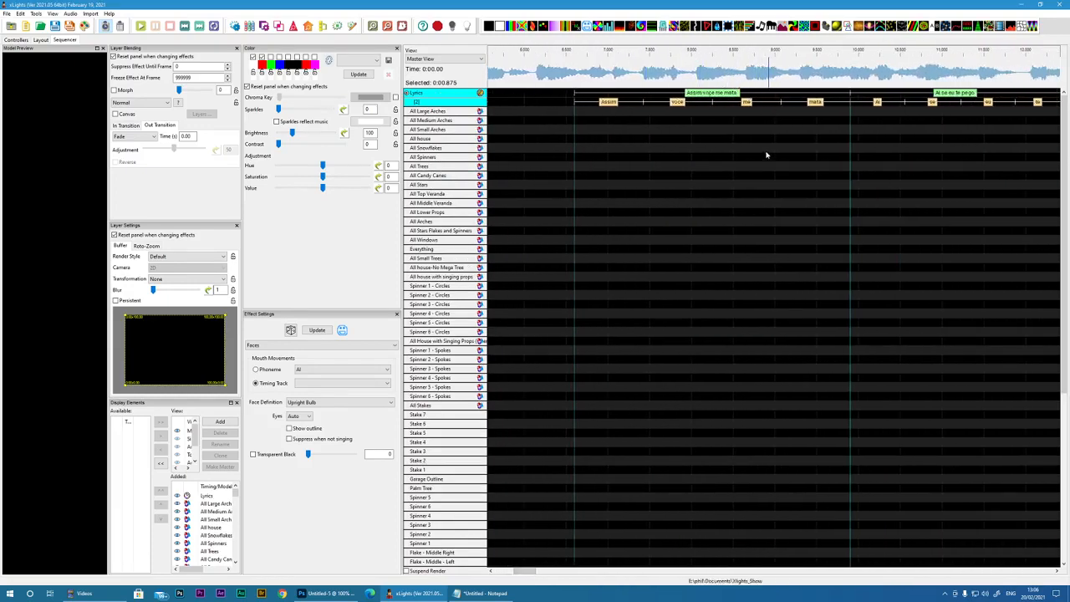
pyautogui.moveTo(528, 571); pyautogui.dragTo(507, 572)
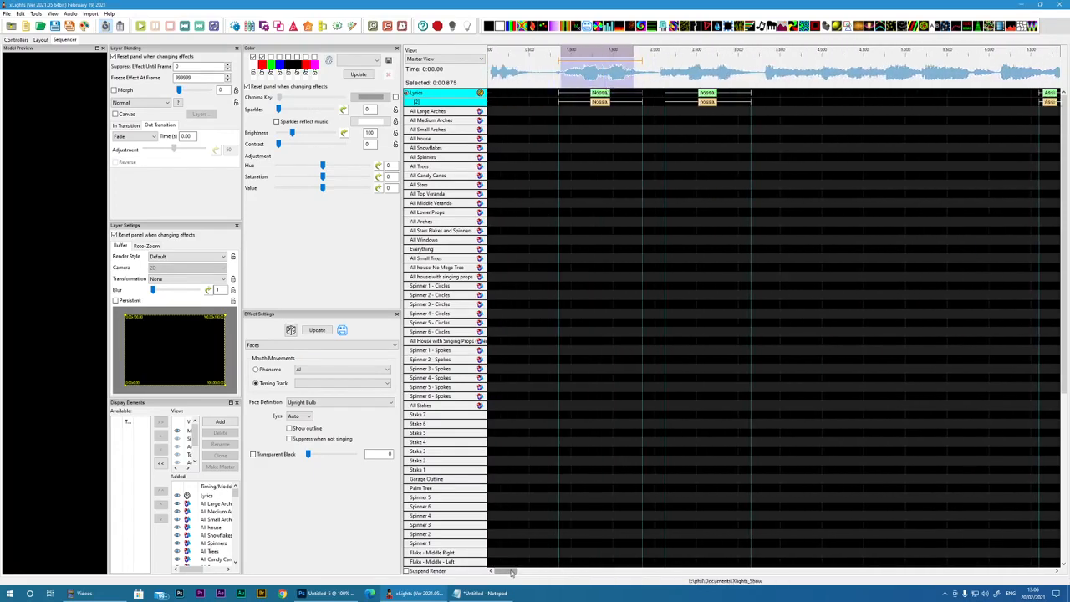
# Step: Select the waveform around "Assim" and shift the boundary between the words "Assim" and "voce" to about 7.2 s
pyautogui.moveTo(506, 572); pyautogui.dragTo(525, 571)
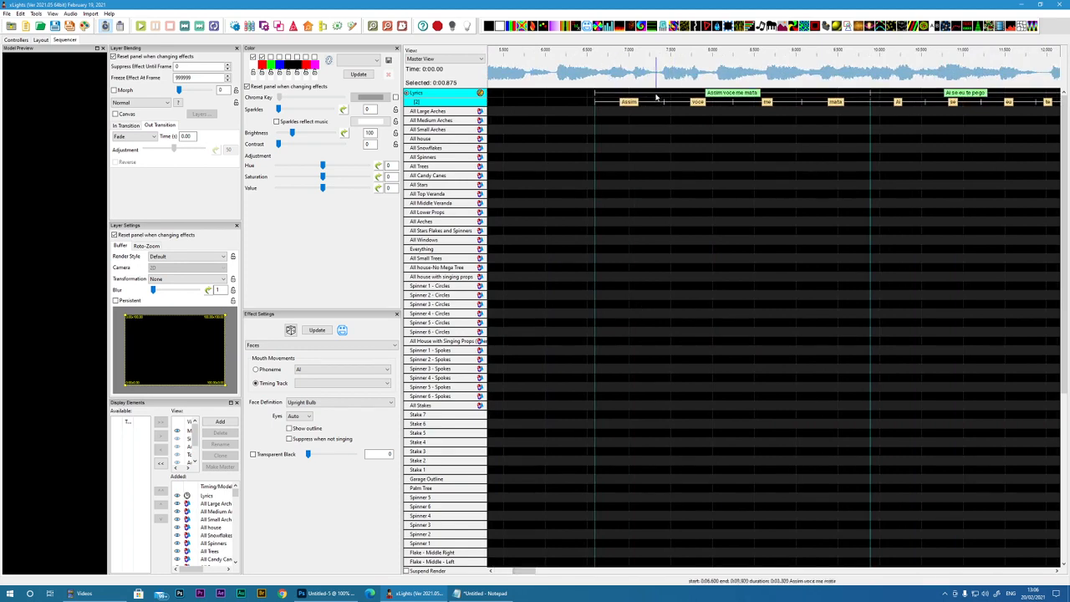
pyautogui.moveTo(555, 77); pyautogui.dragTo(604, 78)
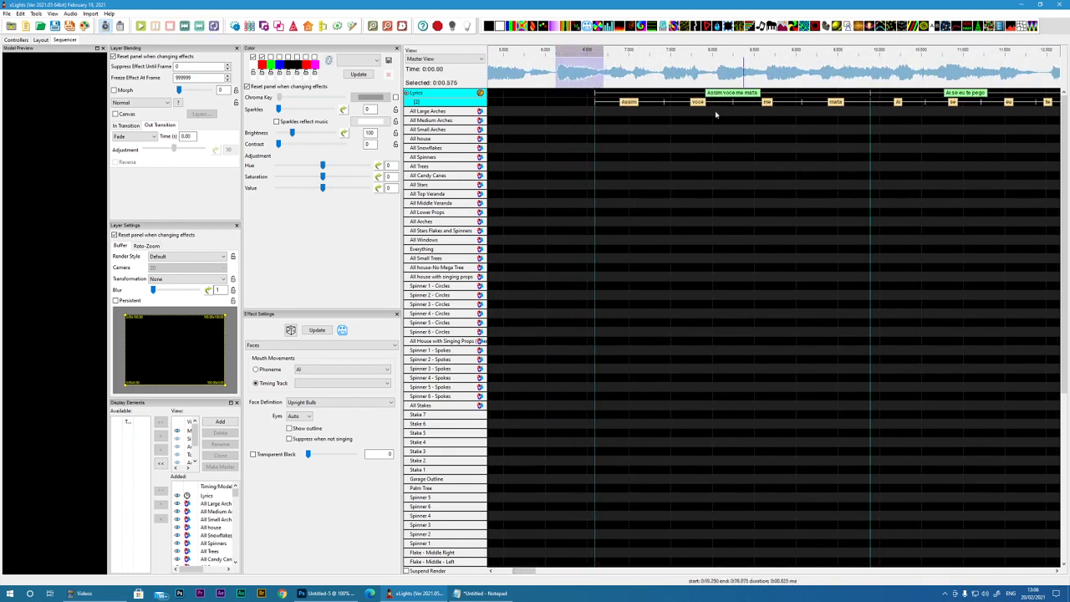
pyautogui.moveTo(610, 78); pyautogui.dragTo(645, 101)
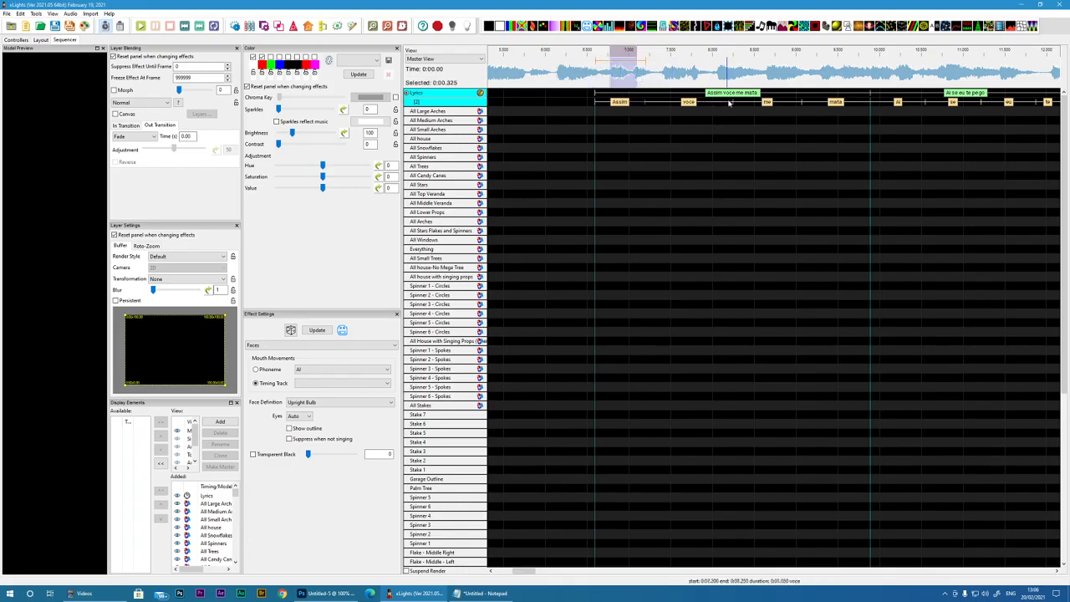
pyautogui.moveTo(525, 572); pyautogui.dragTo(503, 573)
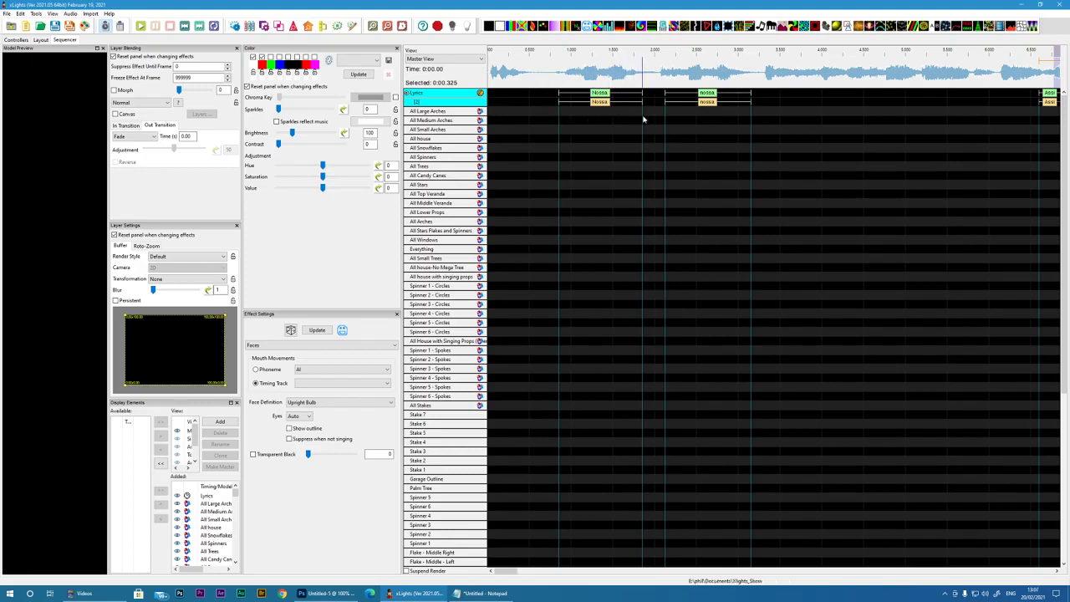
# Step: Examine the words and phonemes in the user lyric dictionary and close it without changes
pyautogui.click(21, 13)
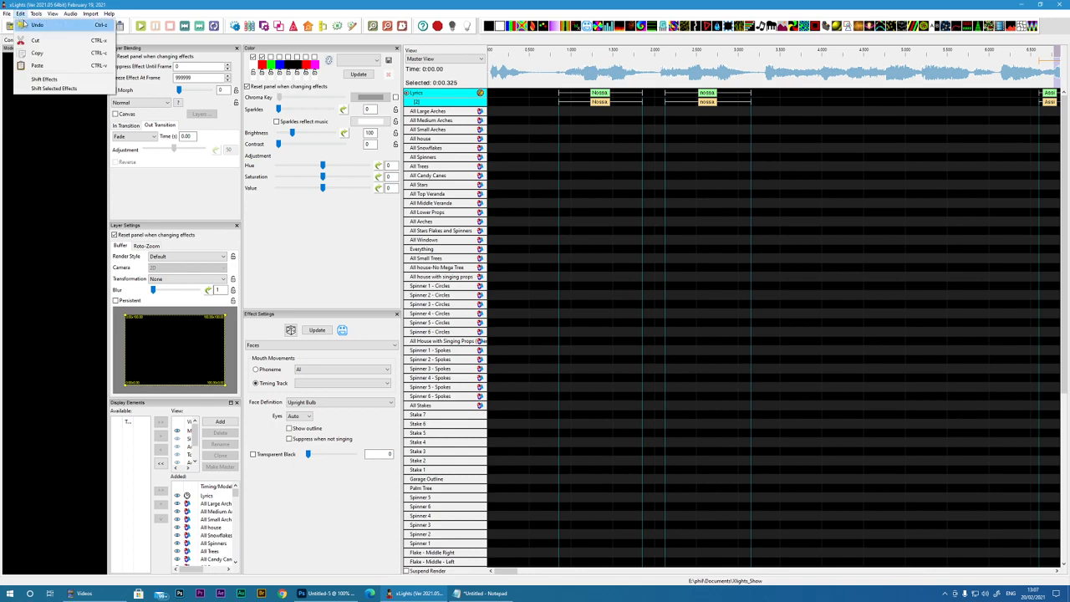
pyautogui.click(24, 15)
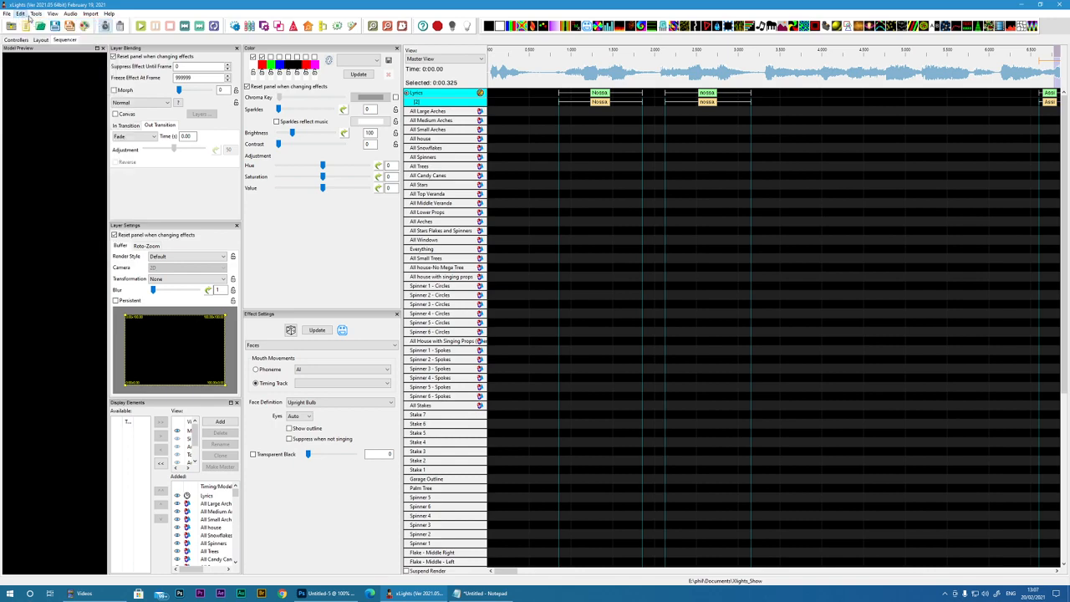
pyautogui.click(33, 15)
pyautogui.click(55, 231)
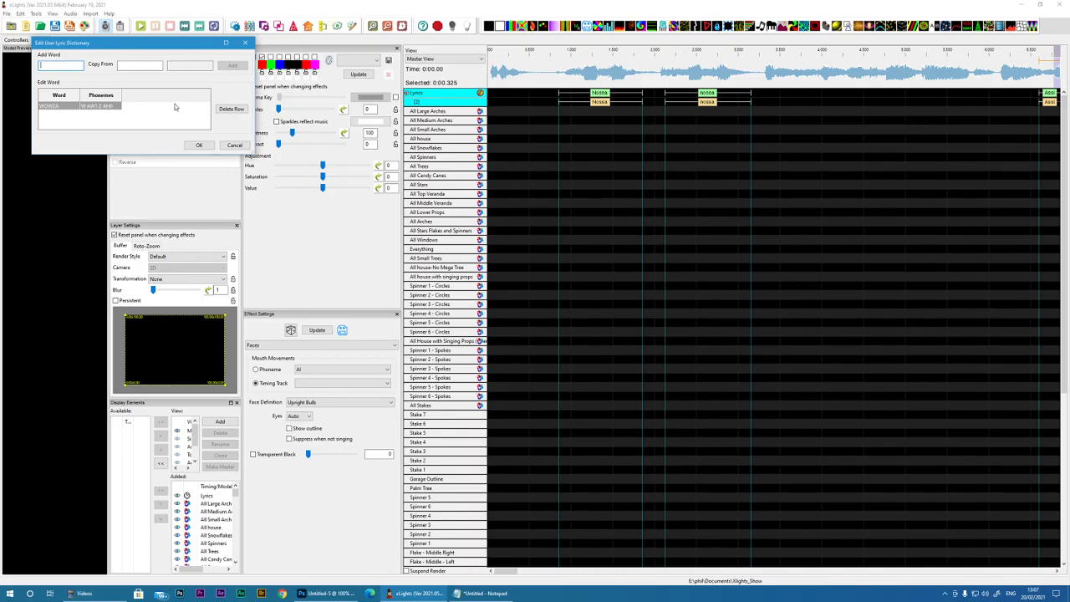
pyautogui.click(235, 145)
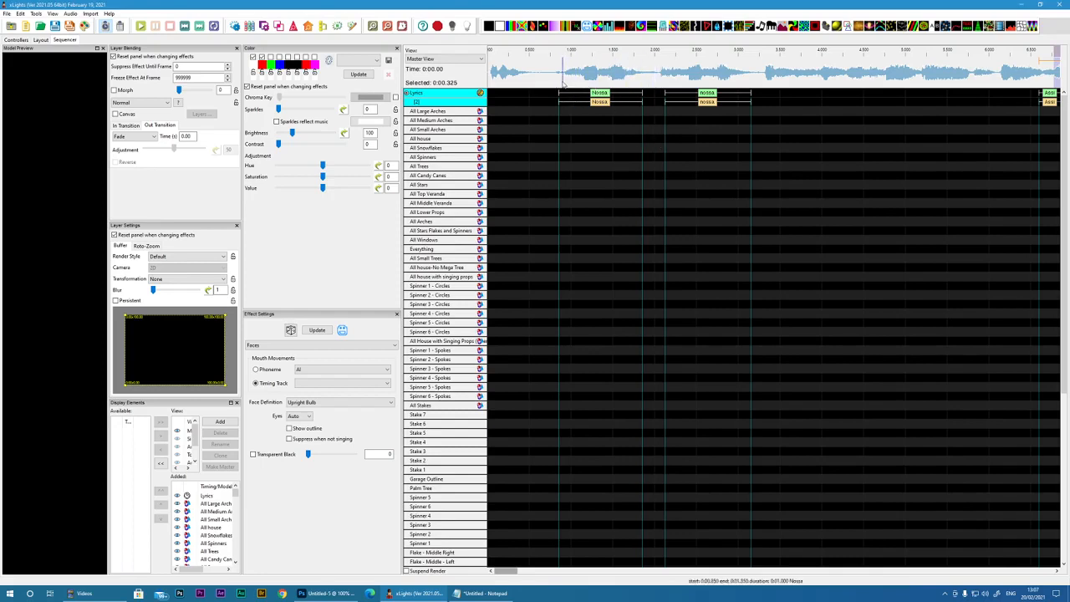
# Step: Break down the words on the Lyrics timing track into phonemes and check them along the timeline
pyautogui.rightClick(445, 105)
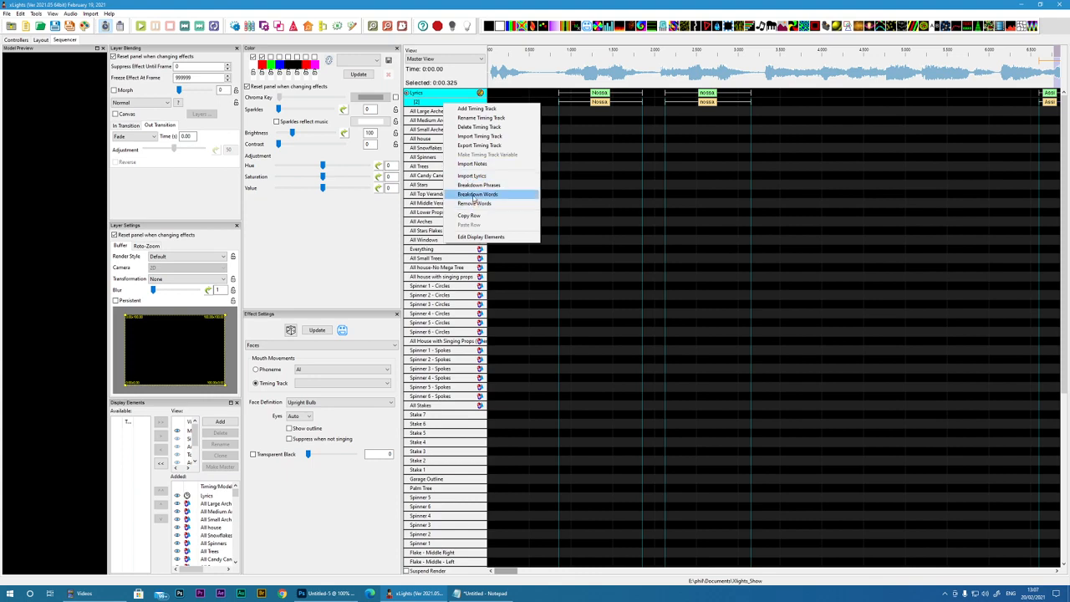
pyautogui.click(475, 195)
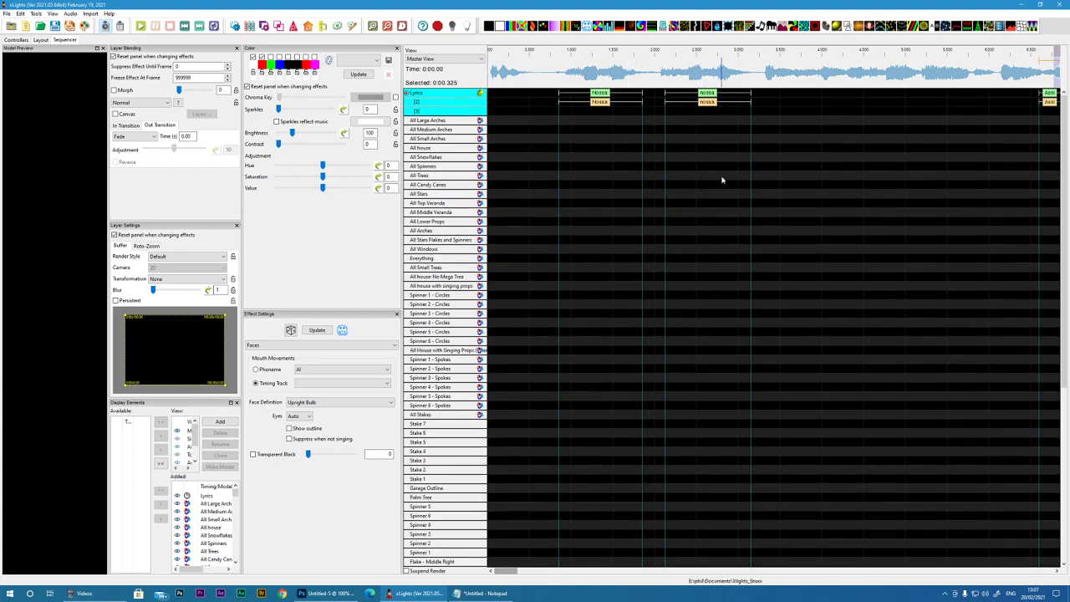
pyautogui.moveTo(510, 572); pyautogui.dragTo(538, 572)
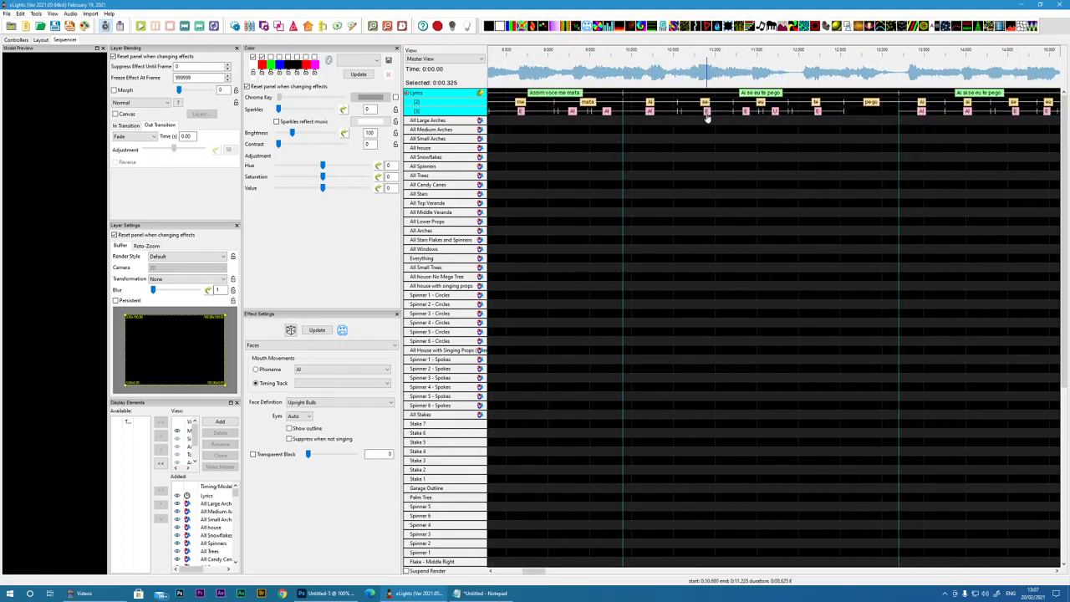
pyautogui.moveTo(533, 572); pyautogui.dragTo(525, 575)
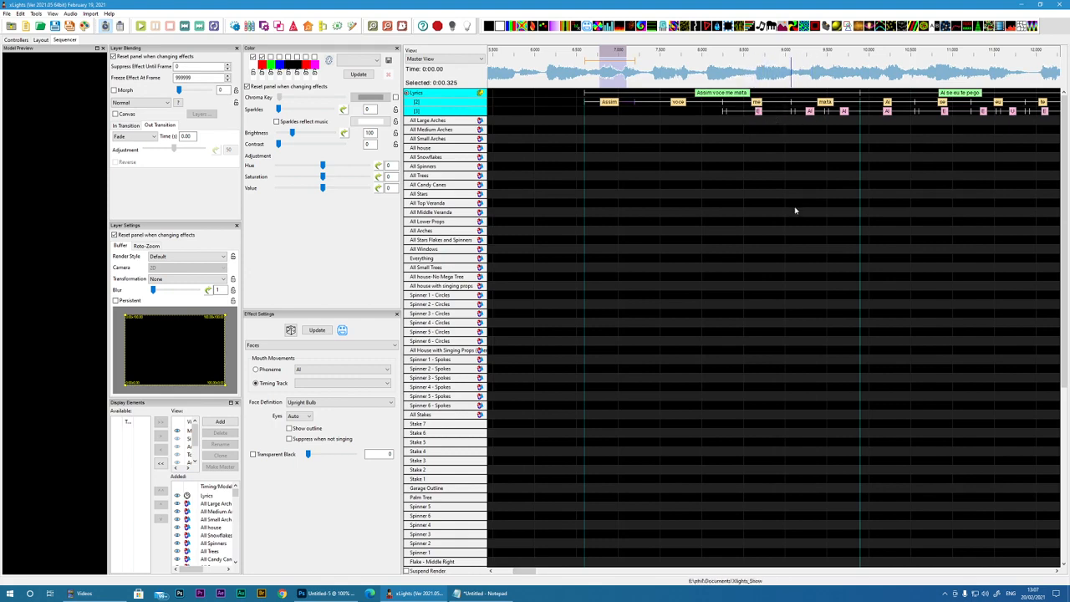
pyautogui.moveTo(516, 574); pyautogui.dragTo(534, 572)
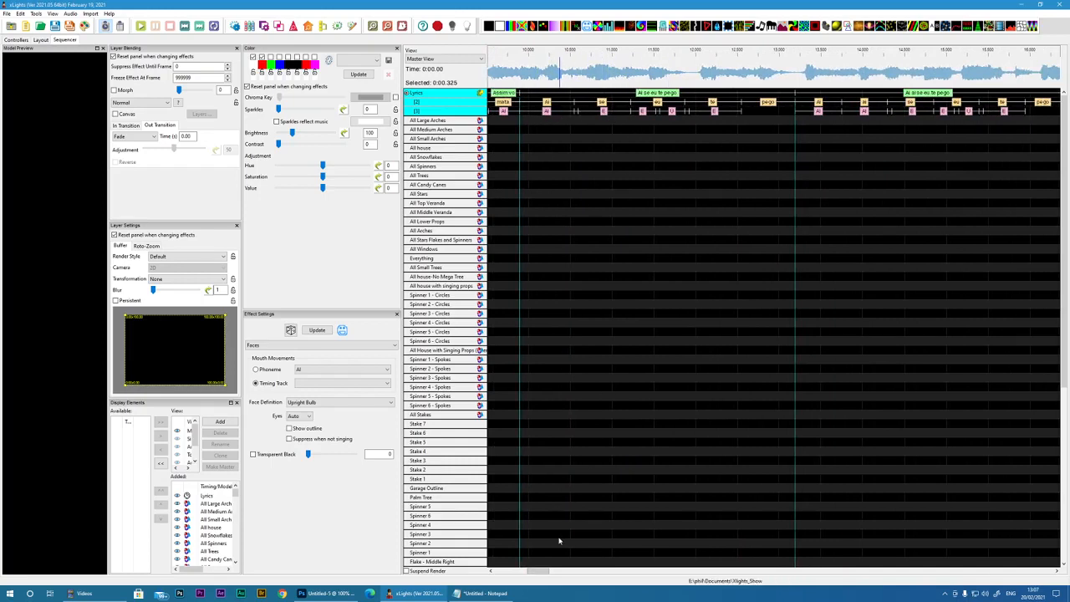
pyautogui.moveTo(537, 572); pyautogui.dragTo(545, 573)
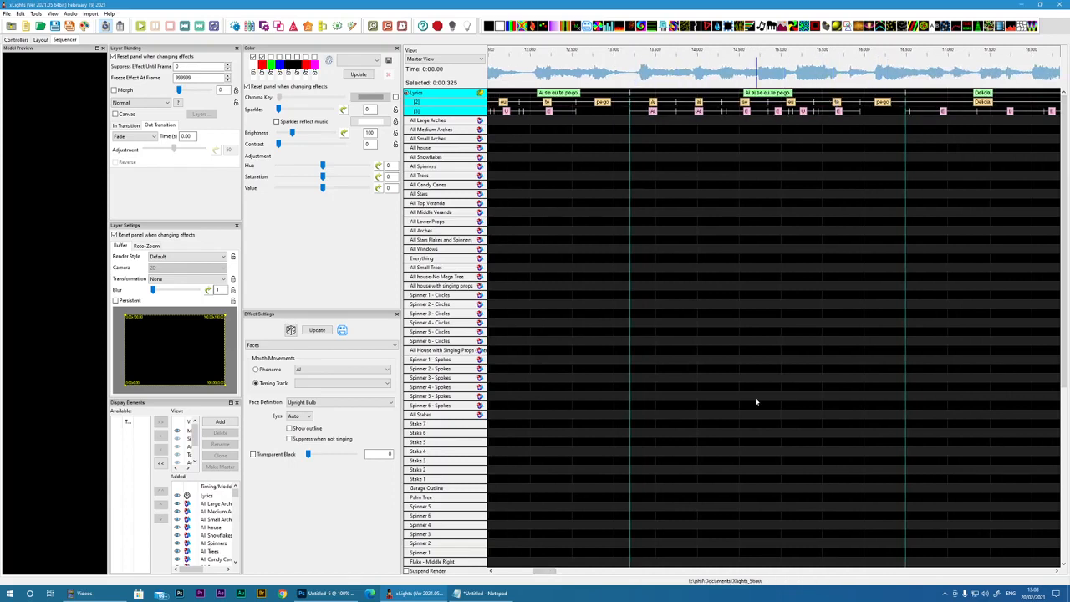
pyautogui.moveTo(544, 572); pyautogui.dragTo(504, 575)
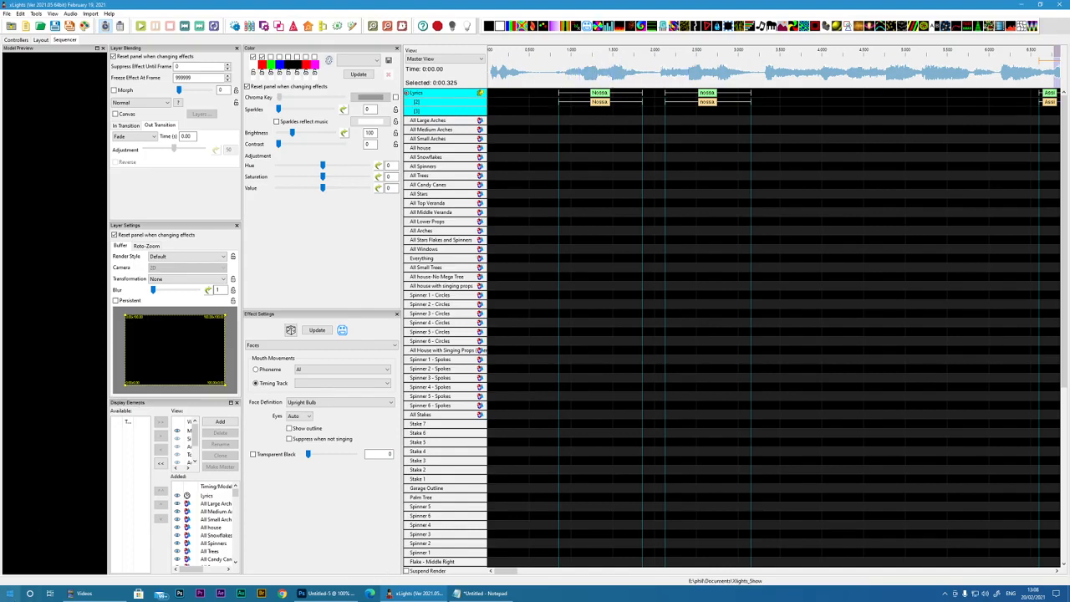
# Step: Launch Papagayo-NG and place its restored window over the xLights sequencer
pyautogui.click(10, 592)
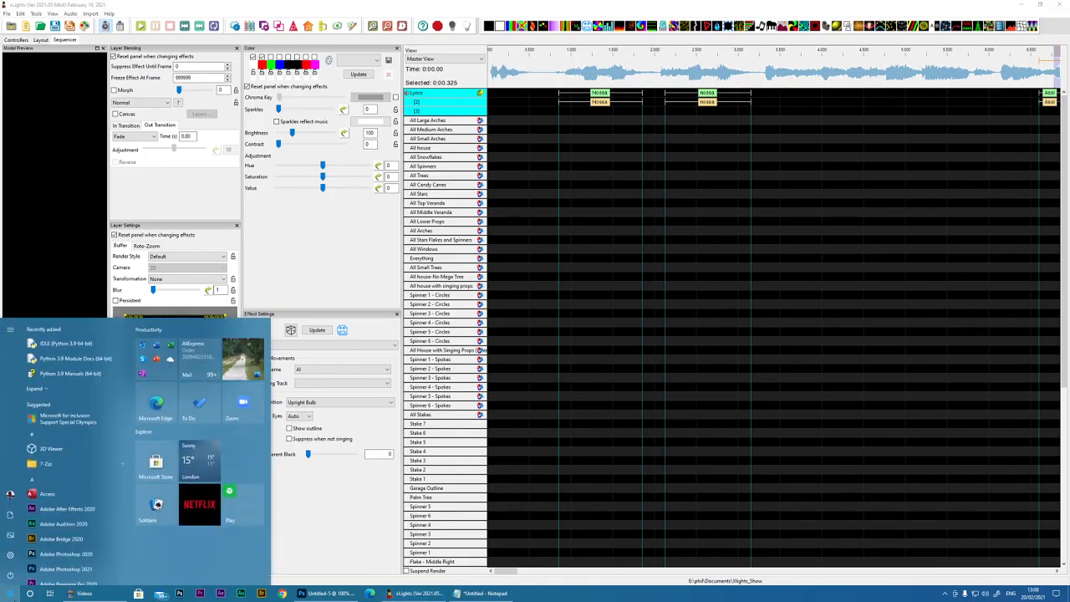
pyautogui.write('p')
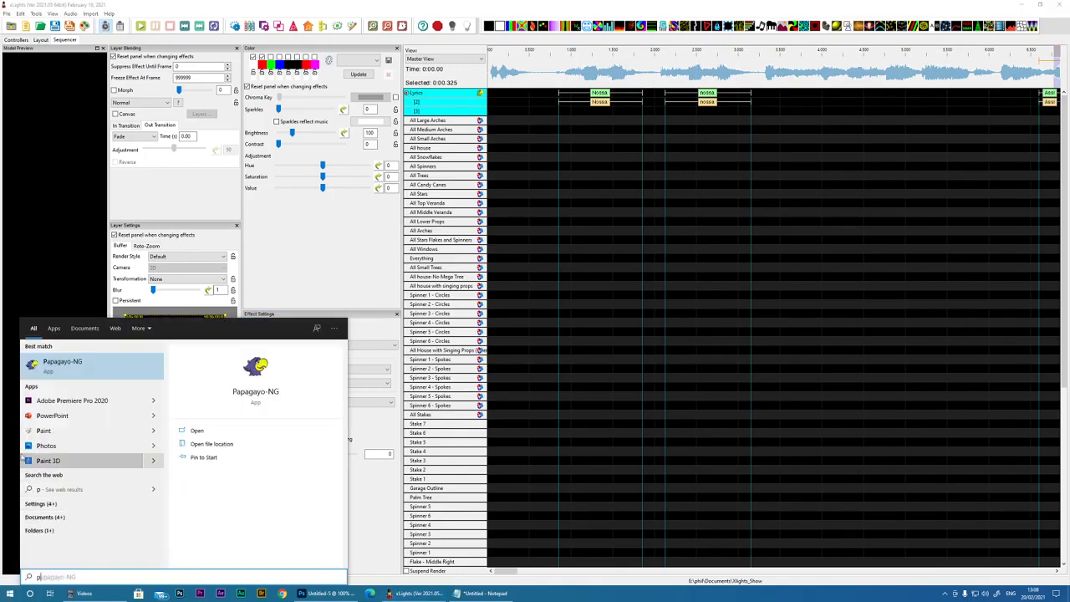
pyautogui.click(59, 362)
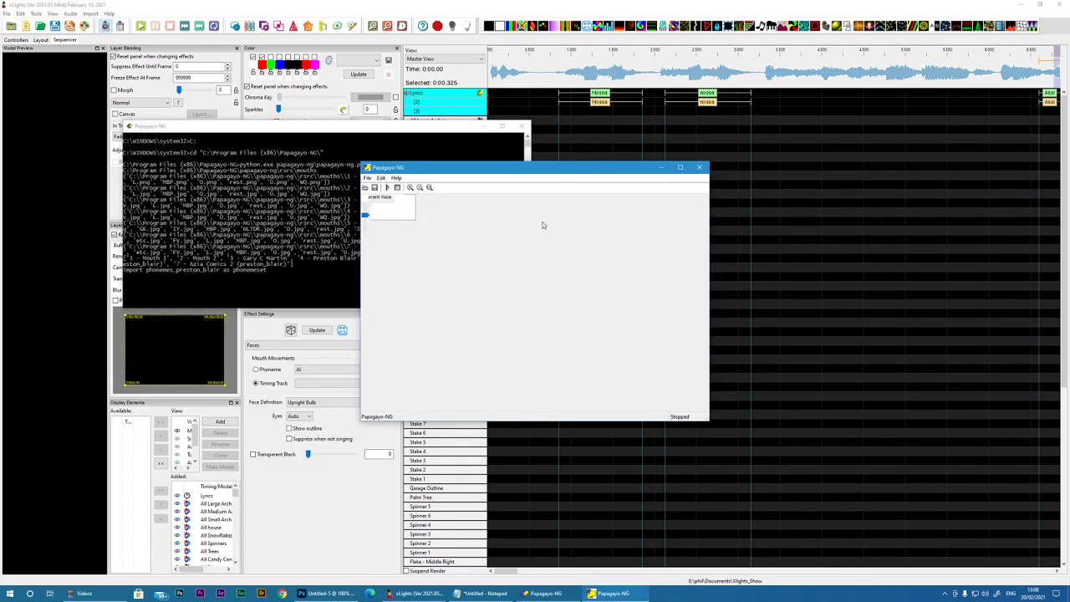
pyautogui.click(679, 167)
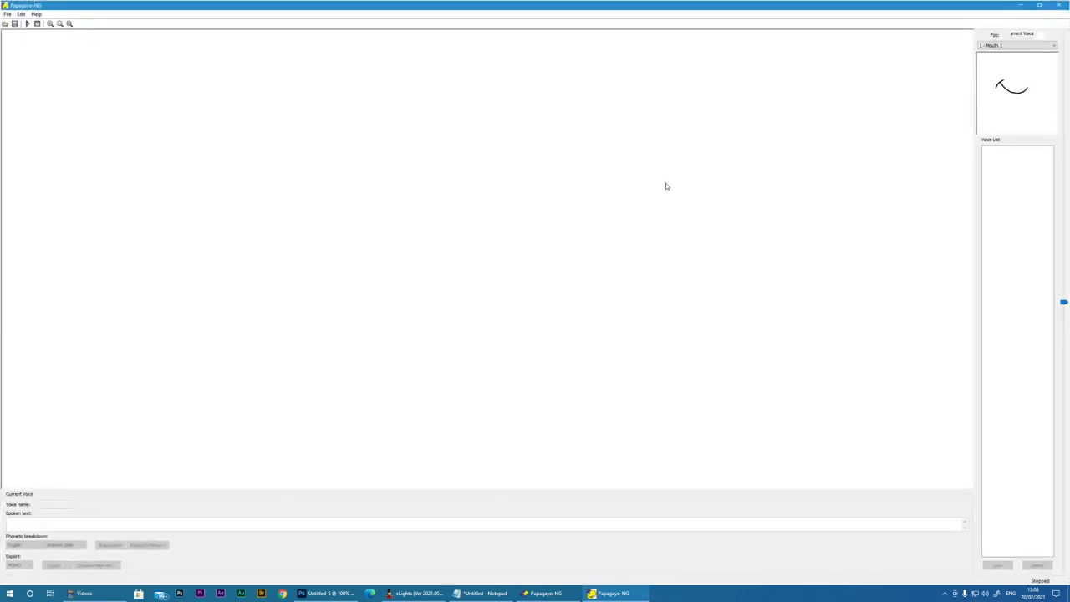
pyautogui.click(1040, 4)
pyautogui.moveTo(451, 131); pyautogui.dragTo(0, 148)
pyautogui.moveTo(466, 167); pyautogui.dragTo(276, 142)
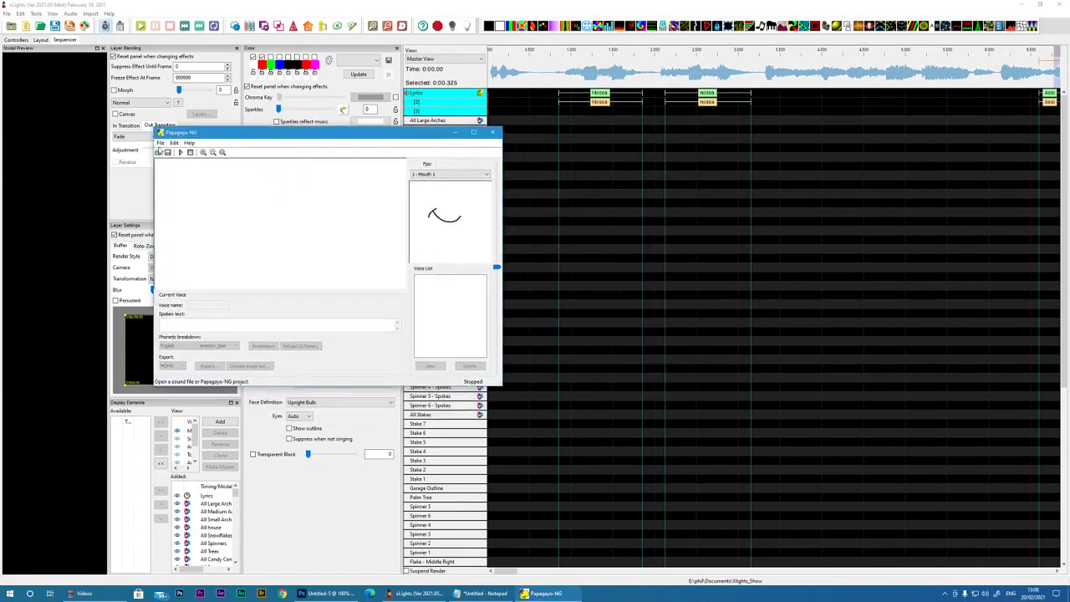
# Step: Open the sound file test.wav from the Desktop in Papagayo-NG
pyautogui.click(161, 143)
pyautogui.click(170, 159)
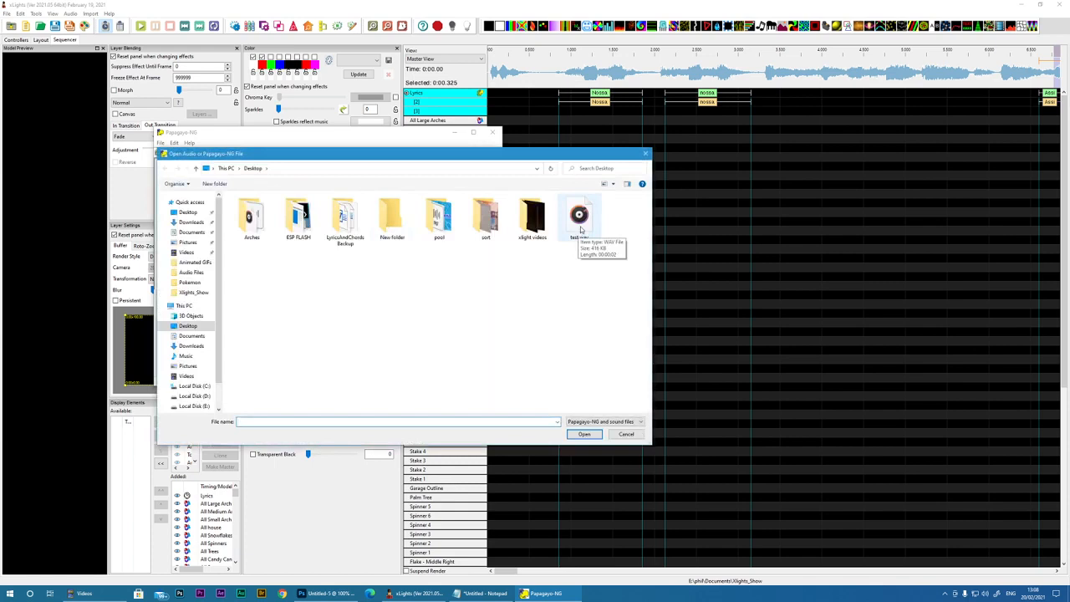
pyautogui.click(580, 219)
pyautogui.click(585, 435)
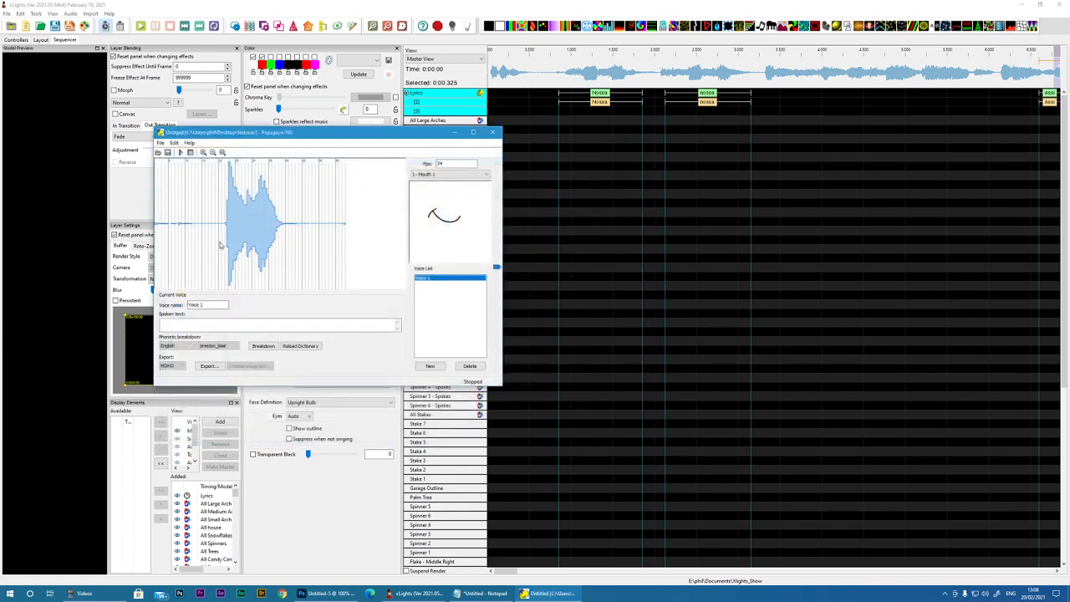
# Step: Enter "bom dia" as the spoken text for Voice 1 and break it down into English phonemes
pyautogui.click(221, 222)
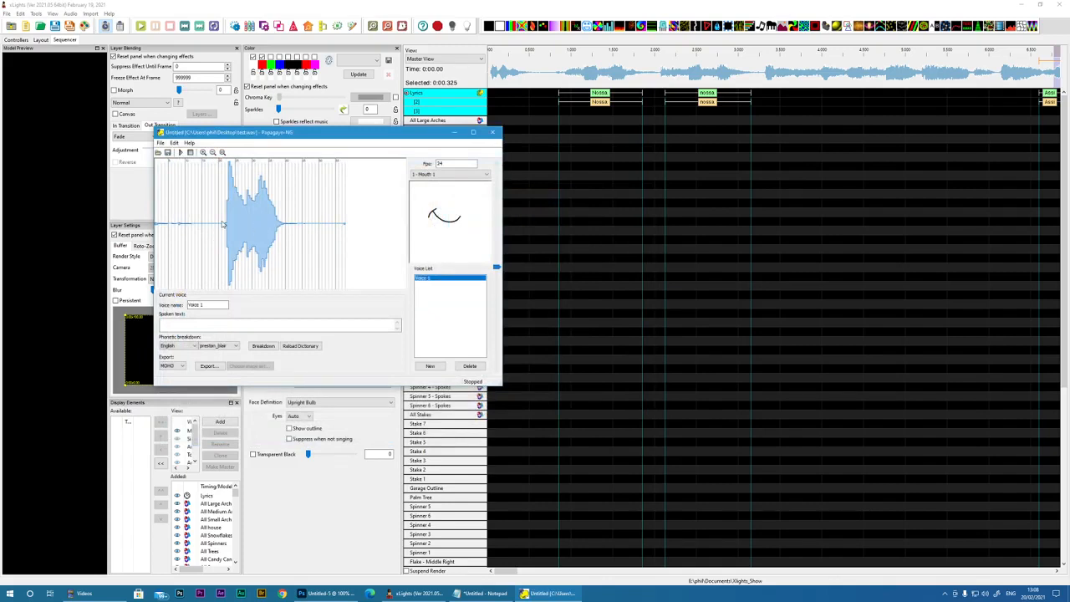
pyautogui.click(223, 224)
pyautogui.click(178, 326)
pyautogui.click(260, 346)
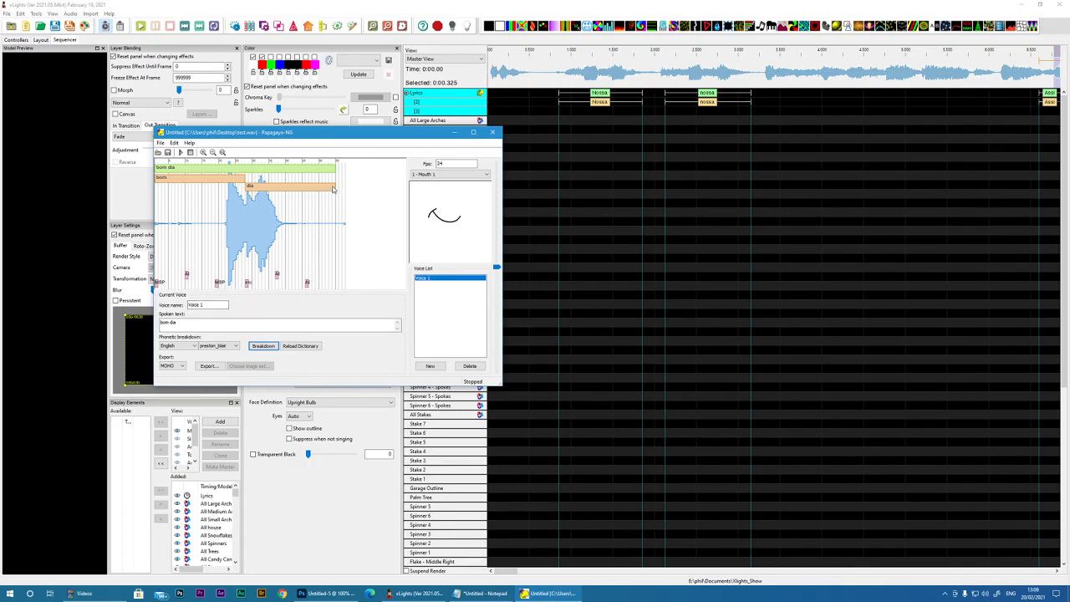
# Step: Shorten the "bom dia" phrase to the end of the waveform, reposition its words against the audio and play the result
pyautogui.moveTo(247, 189)
pyautogui.mouseDown()
pyautogui.moveTo(275, 190)
pyautogui.moveTo(231, 187)
pyautogui.mouseUp()
pyautogui.moveTo(160, 181); pyautogui.dragTo(248, 180)
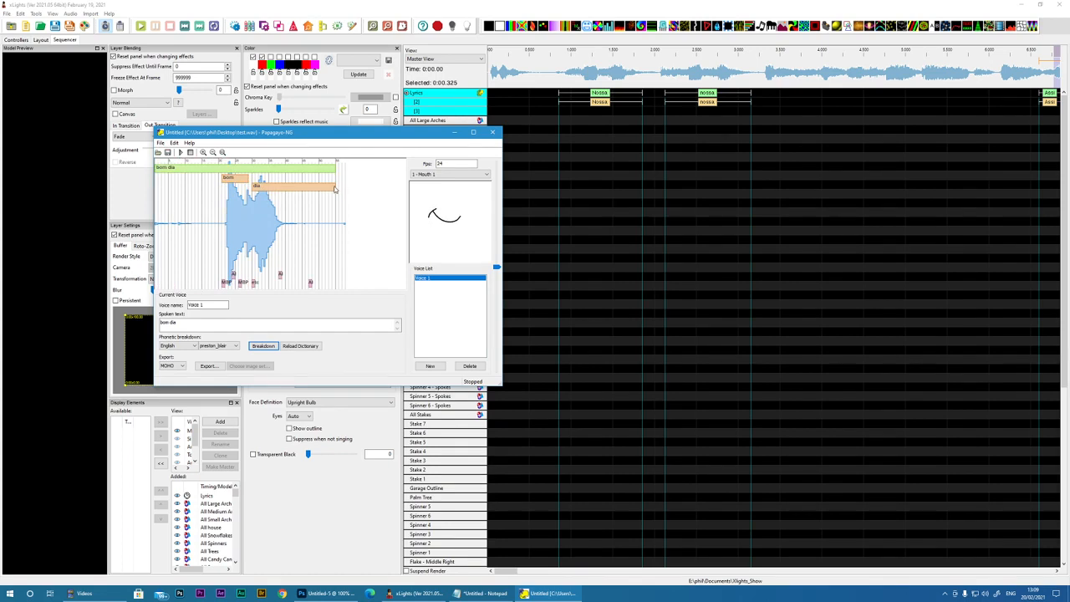
pyautogui.moveTo(333, 170); pyautogui.dragTo(278, 171)
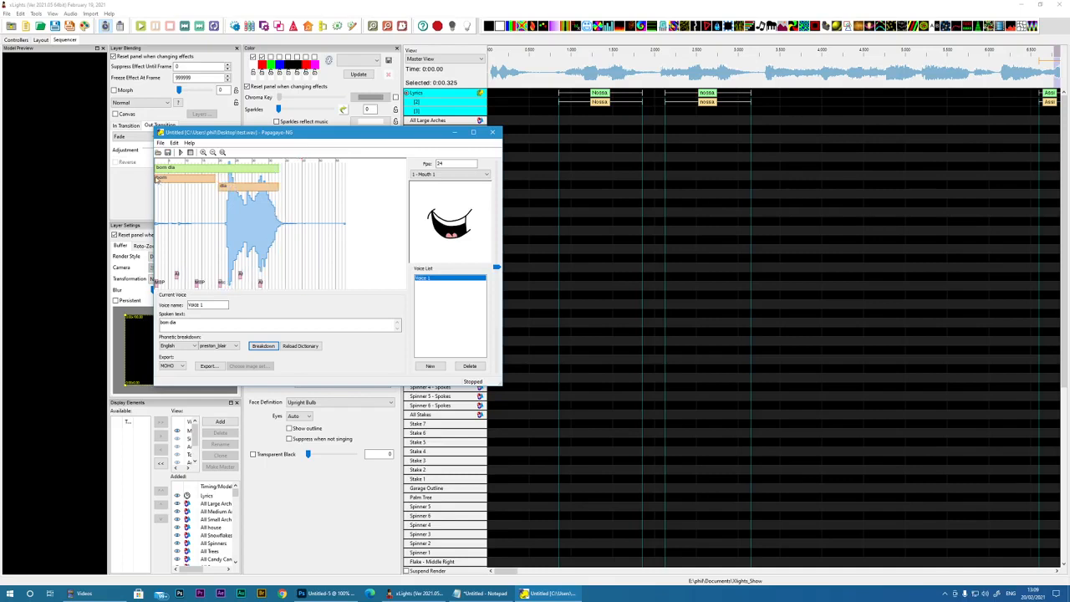
pyautogui.moveTo(156, 177); pyautogui.dragTo(230, 183)
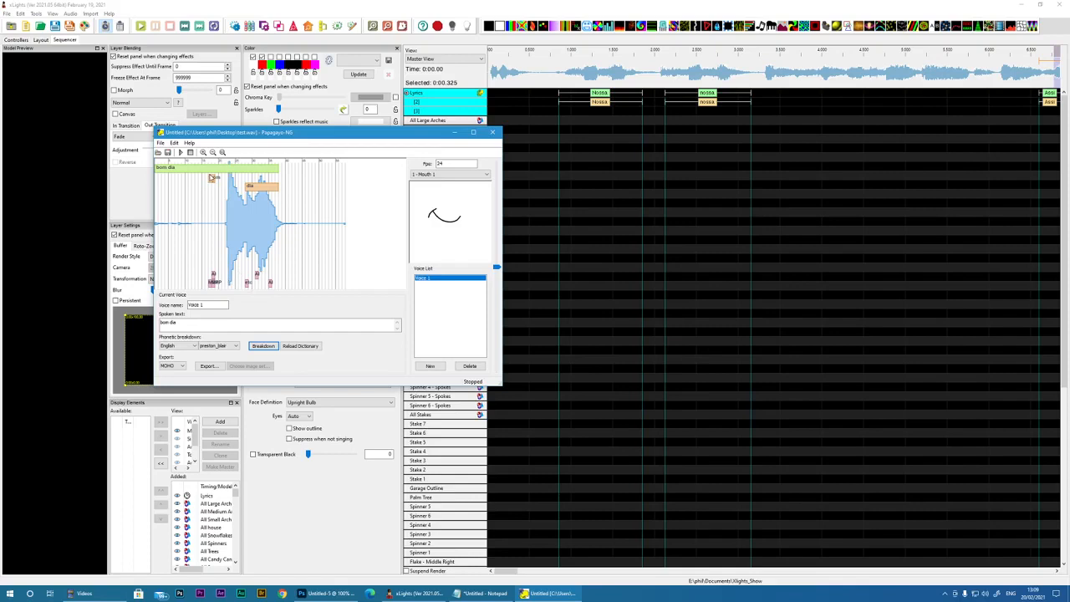
pyautogui.click(180, 152)
# Step: Preview the Gary C Martin and Mouth 2 mouth sets and choose Preston Blair for the mouth display
pyautogui.click(443, 173)
pyautogui.click(443, 174)
pyautogui.click(442, 175)
pyautogui.click(429, 192)
pyautogui.click(432, 175)
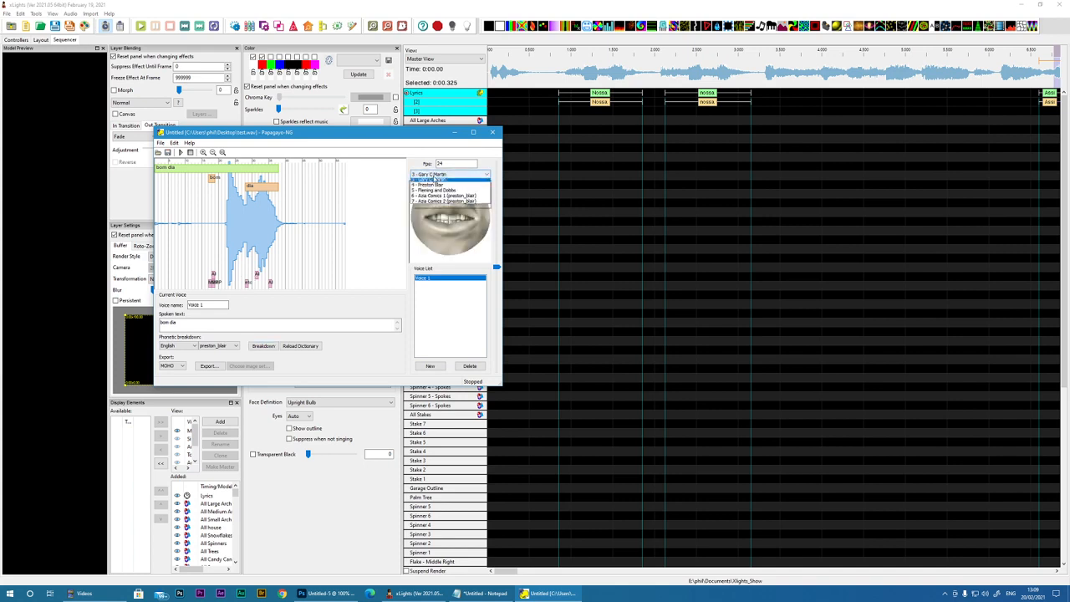
pyautogui.click(428, 187)
pyautogui.click(431, 175)
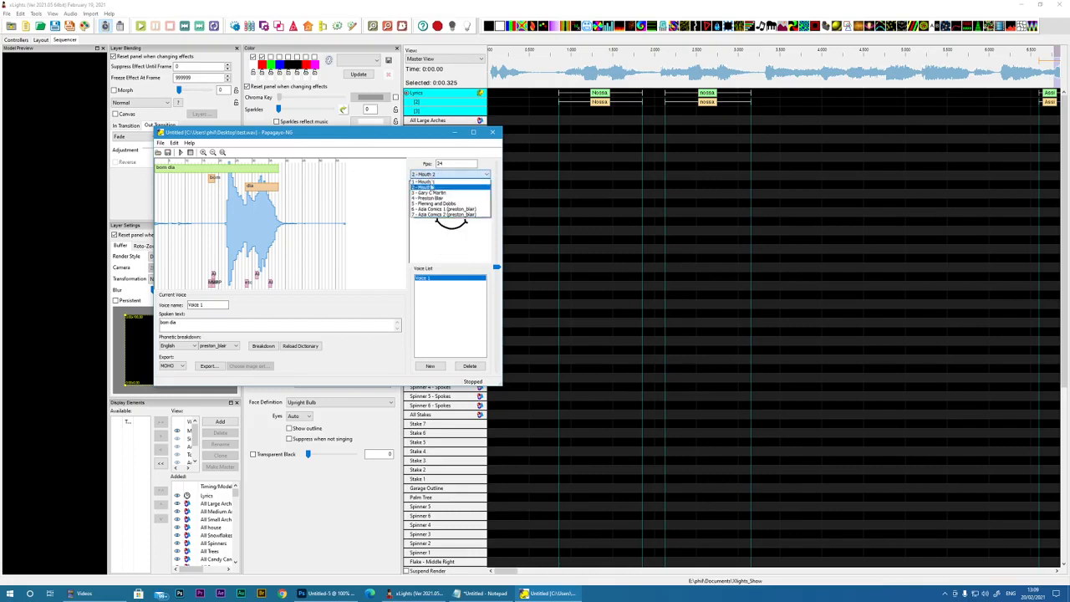
pyautogui.click(429, 198)
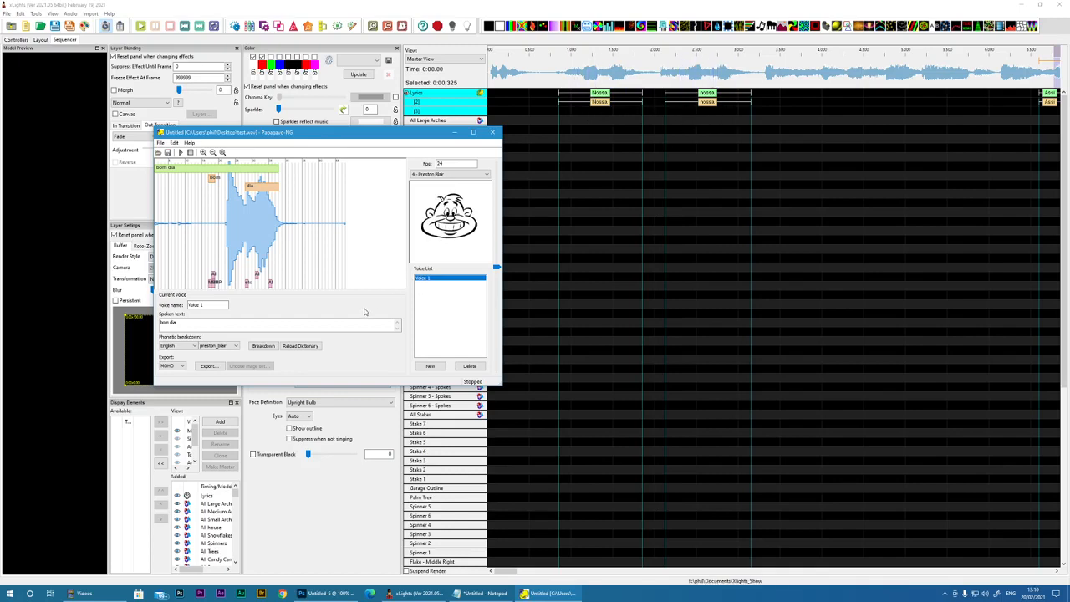
# Step: Replace the spoken text with "nossa", try the English phonetic breakdown and cancel the manual phoneme entry
pyautogui.moveTo(190, 322); pyautogui.dragTo(148, 317)
pyautogui.write('N')
pyautogui.click(264, 346)
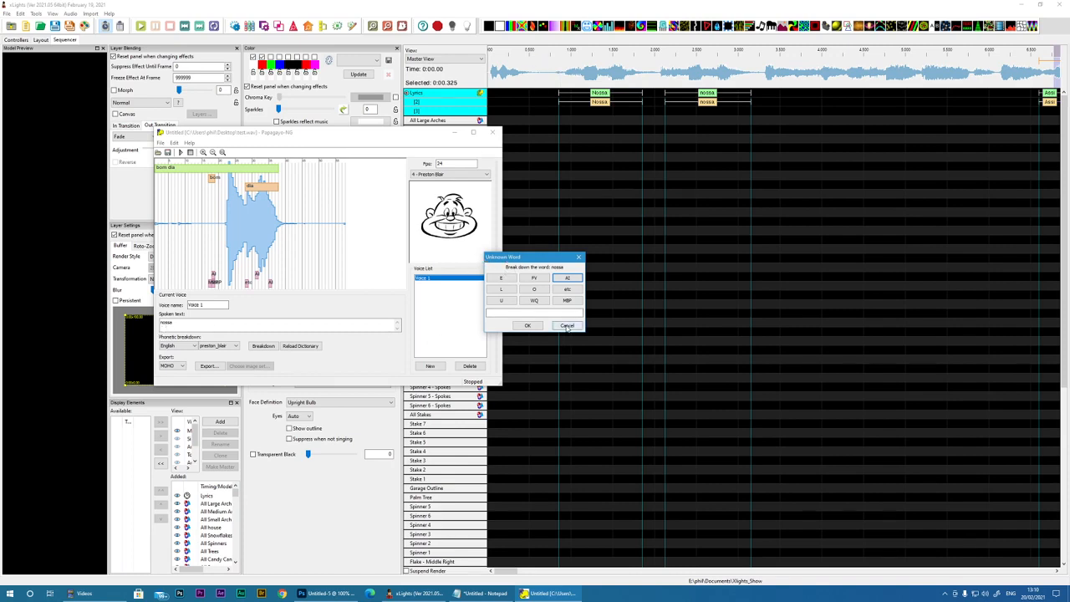
pyautogui.click(567, 327)
# Step: Set the phonetic breakdown language to Portuguese and break "nossa" down into phonemes
pyautogui.click(185, 346)
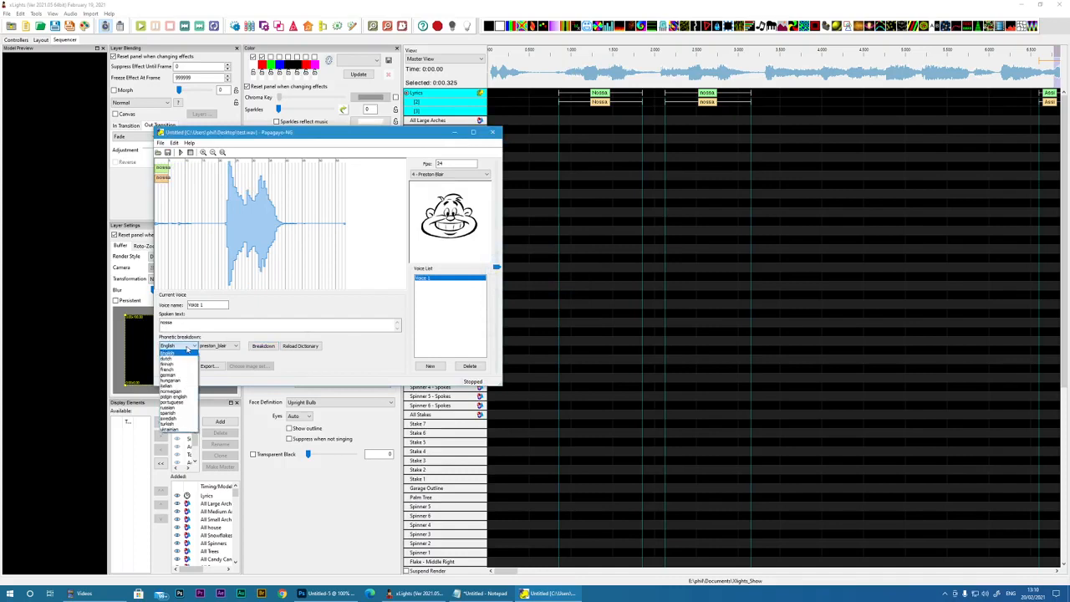
pyautogui.click(172, 401)
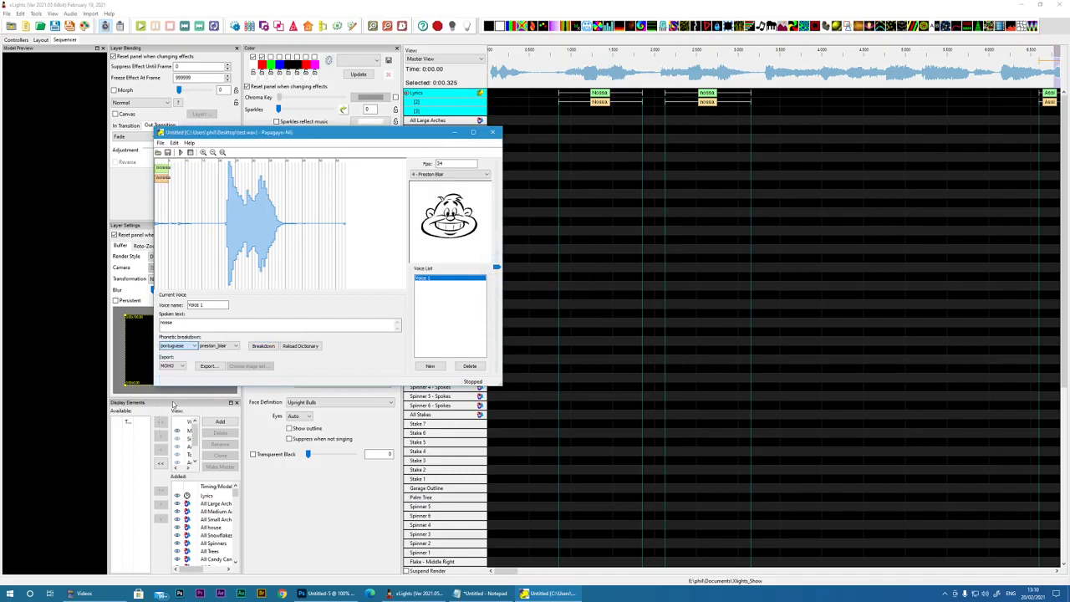
pyautogui.click(263, 347)
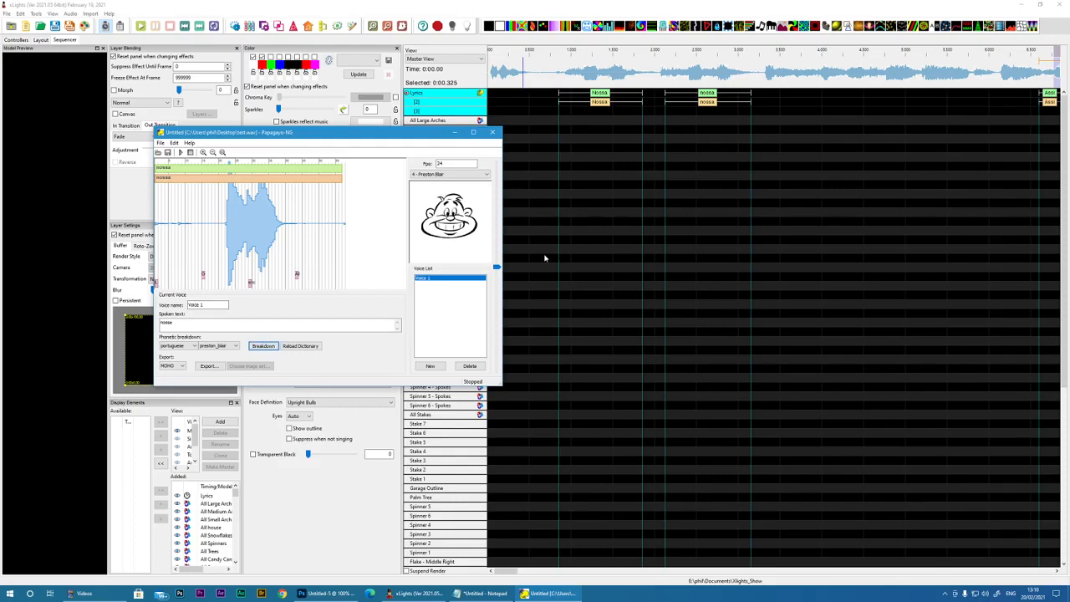
# Step: Move the Papagayo-NG window off the xLights sequencer and examine the Lyrics phonemes between about 5.5 and 12 s
pyautogui.moveTo(384, 136); pyautogui.dragTo(0, 159)
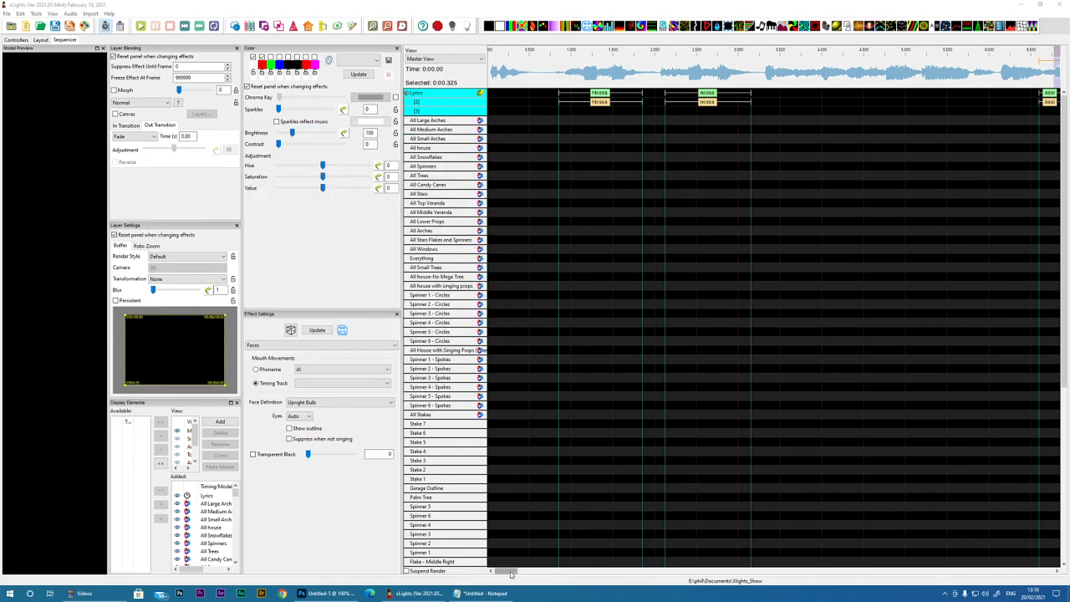
pyautogui.moveTo(509, 571); pyautogui.dragTo(526, 572)
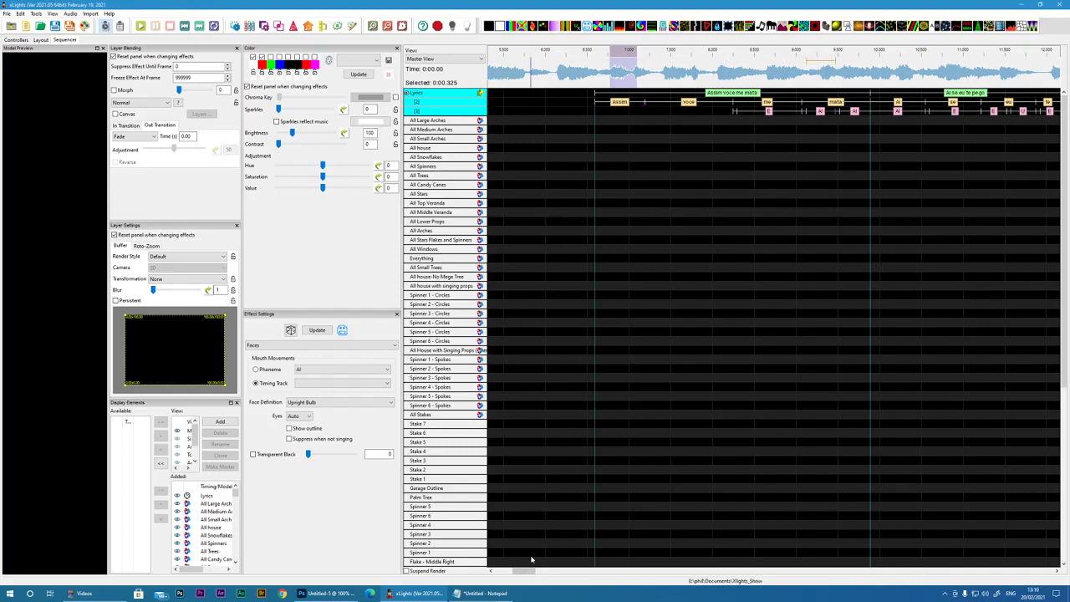
pyautogui.moveTo(524, 572); pyautogui.dragTo(506, 572)
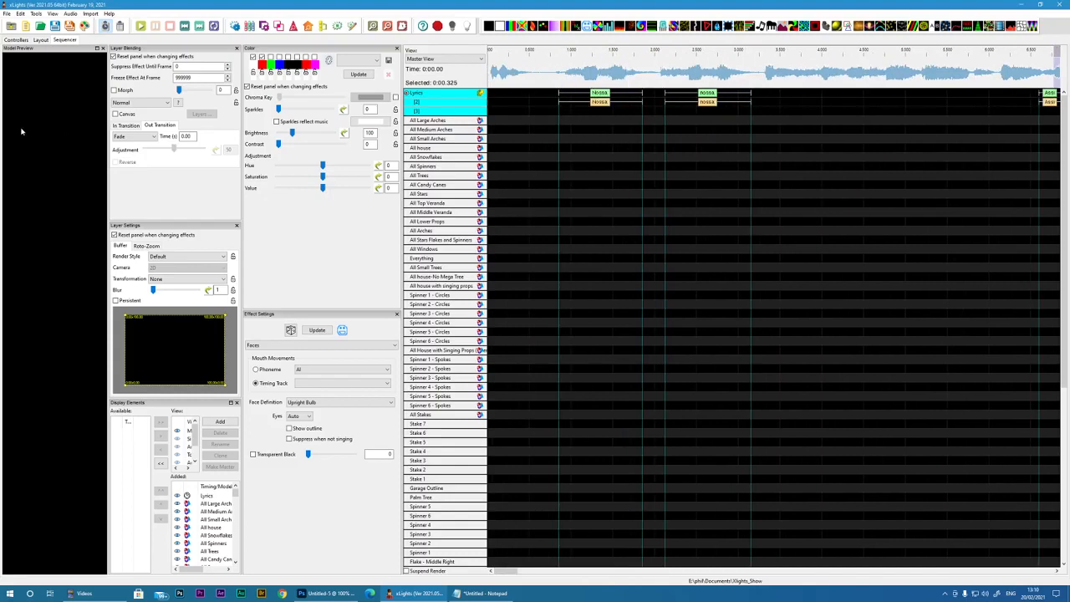
pyautogui.moveTo(0, 147); pyautogui.dragTo(343, 153)
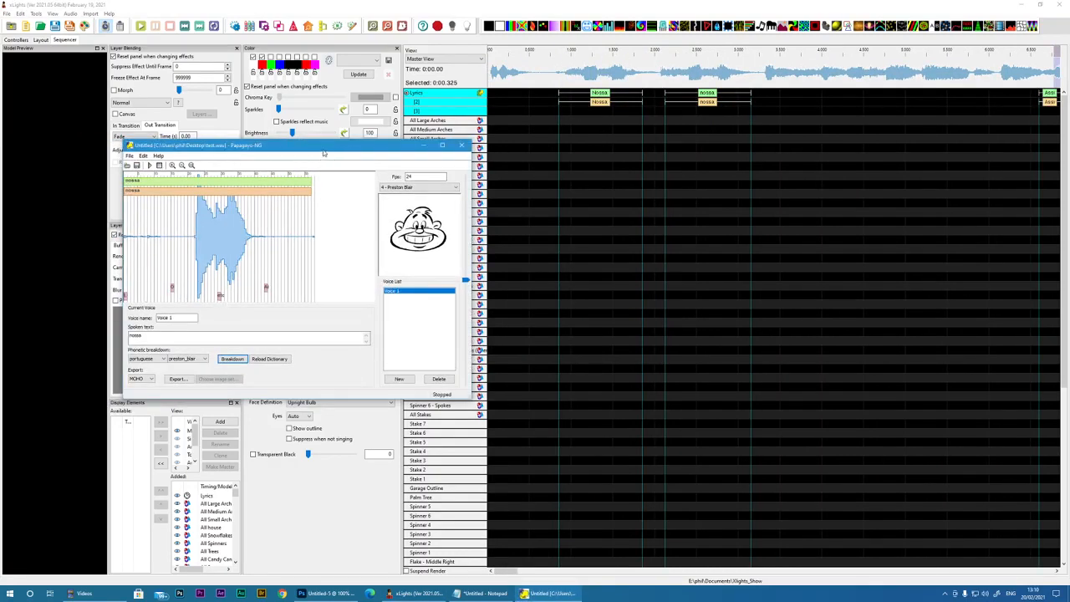
pyautogui.moveTo(323, 153); pyautogui.dragTo(14, 151)
# Step: In xLights, add four phoneme marks on the third Lyrics layer, starting under the first "Nossa"
pyautogui.click(565, 122)
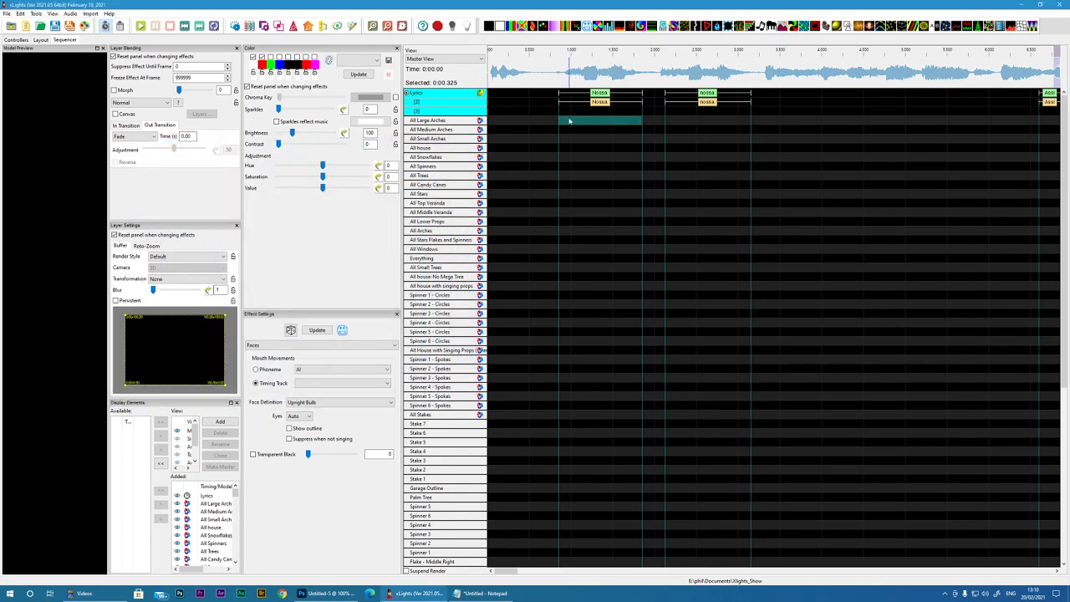
pyautogui.click(567, 111)
pyautogui.doubleClick(568, 111)
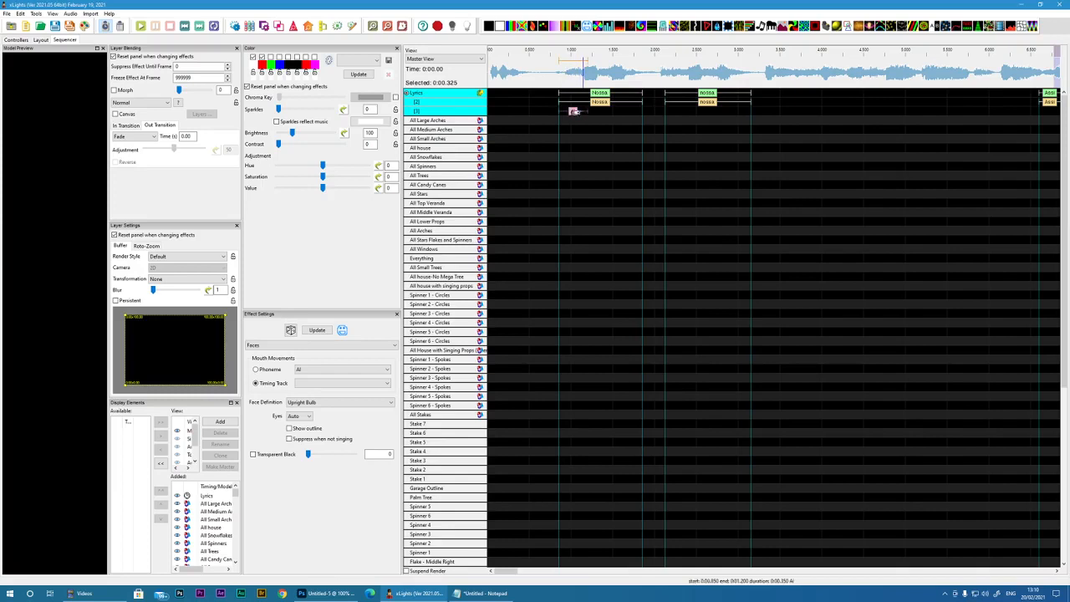
pyautogui.doubleClick(595, 112)
pyautogui.doubleClick(632, 111)
pyautogui.doubleClick(665, 111)
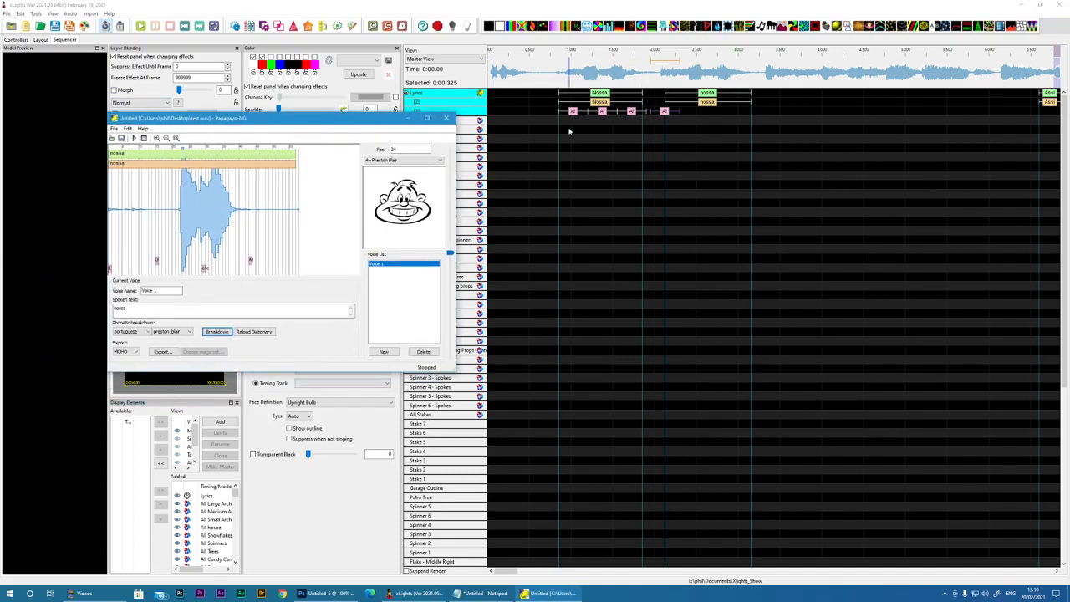
# Step: Label the first three phoneme marks L, O and etc, and keep AI for the fourth
pyautogui.doubleClick(573, 111)
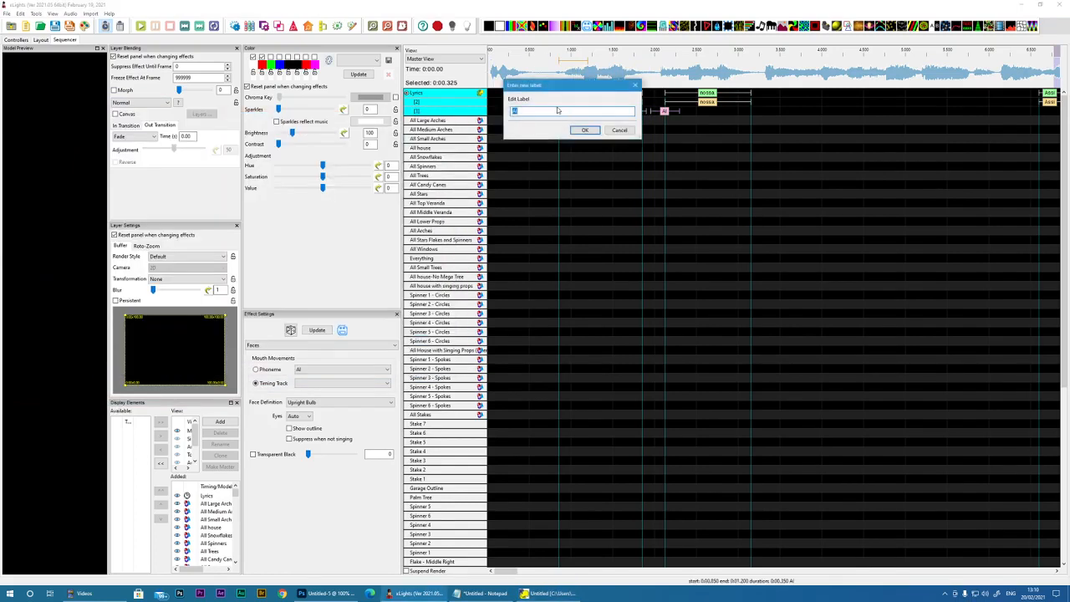
pyautogui.write('L')
pyautogui.click(584, 130)
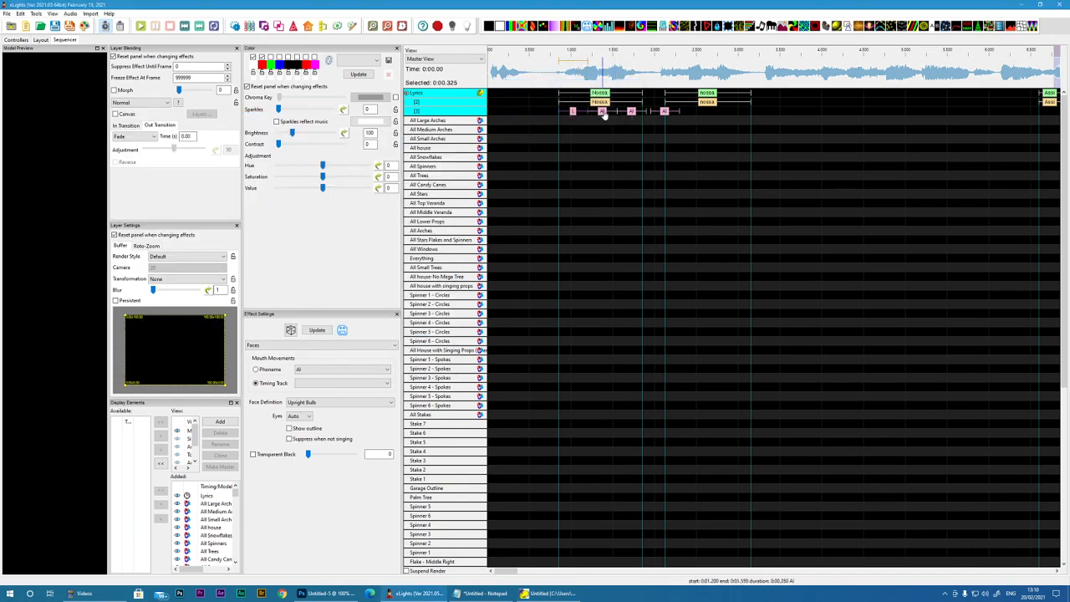
pyautogui.doubleClick(602, 112)
pyautogui.write('O')
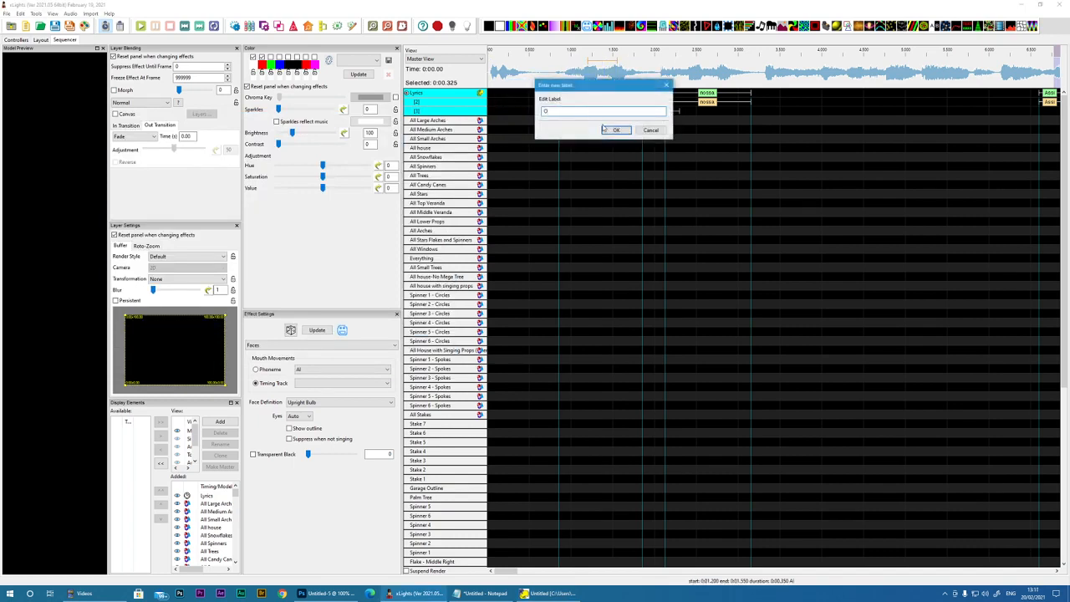
pyautogui.click(613, 130)
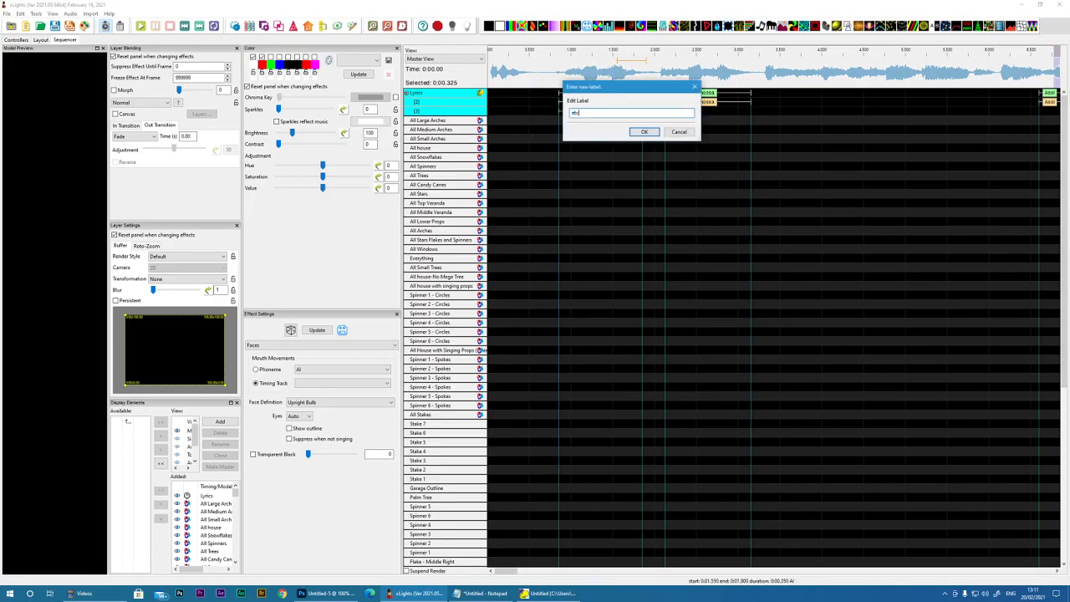
pyautogui.click(645, 131)
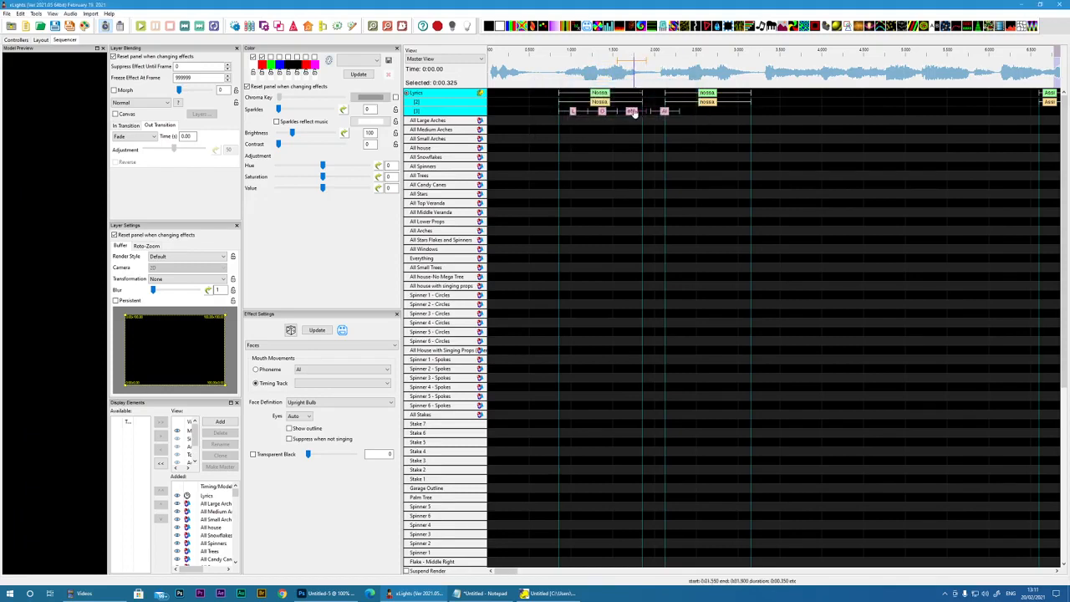
pyautogui.doubleClick(664, 112)
pyautogui.click(706, 130)
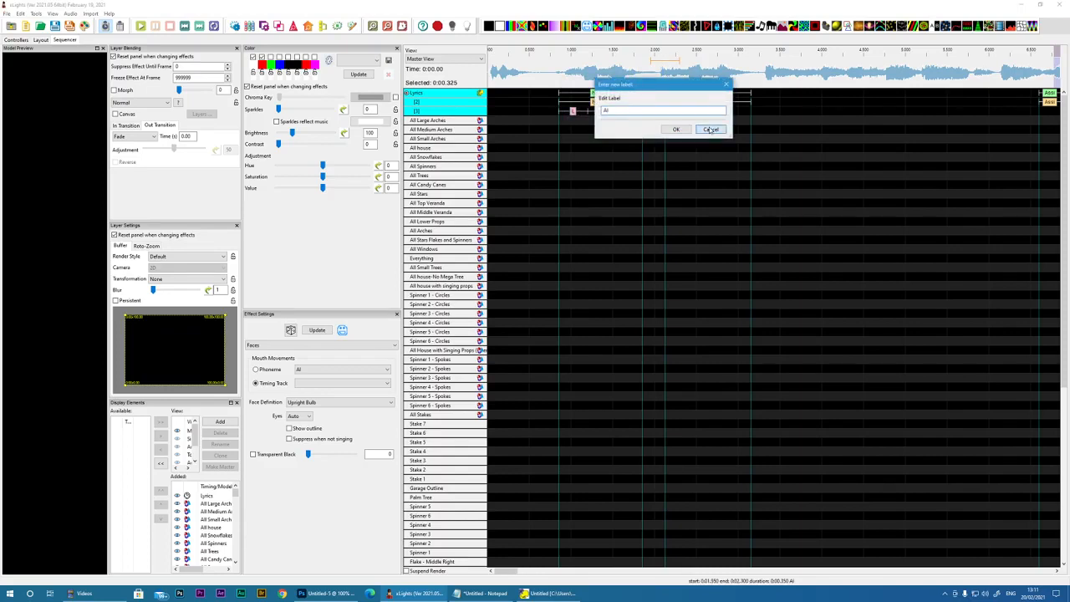
# Step: Shorten and shift the L, O, etc and AI phonemes to fit the first "Nossa", ending at about 1.85 s
pyautogui.click(583, 111)
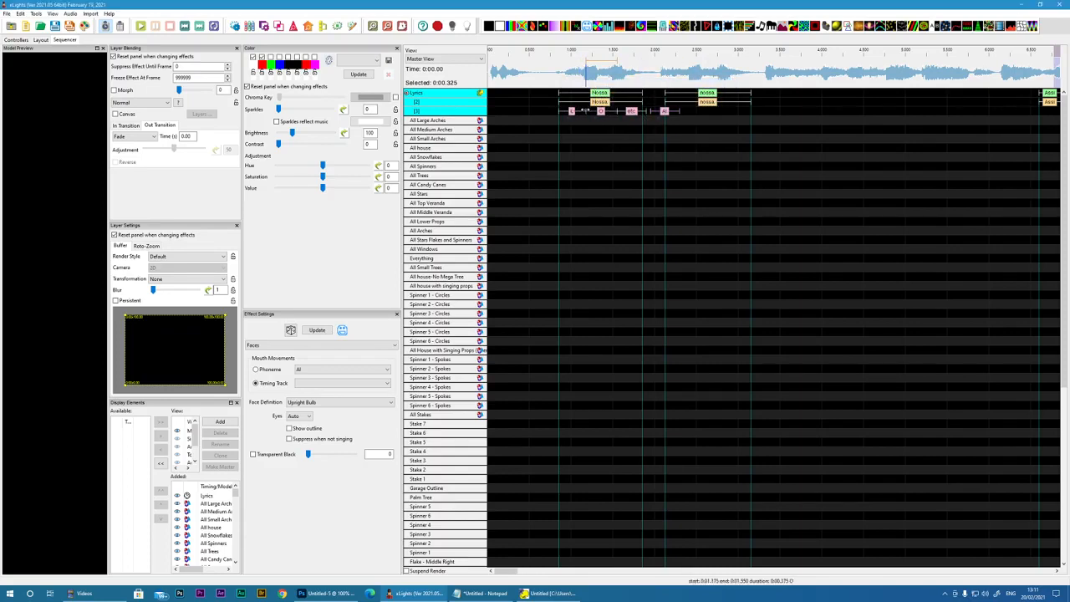
pyautogui.moveTo(581, 111); pyautogui.dragTo(565, 111)
pyautogui.moveTo(613, 112); pyautogui.dragTo(601, 111)
pyautogui.moveTo(597, 74); pyautogui.dragTo(565, 75)
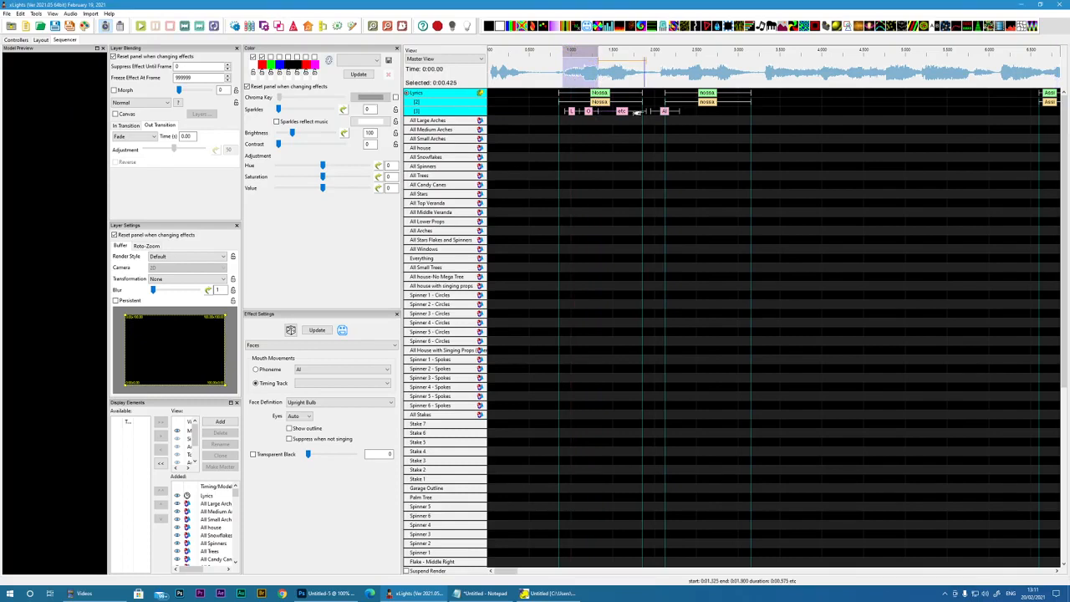
pyautogui.moveTo(646, 111); pyautogui.dragTo(603, 111)
pyautogui.click(668, 112)
pyautogui.moveTo(670, 113); pyautogui.dragTo(642, 110)
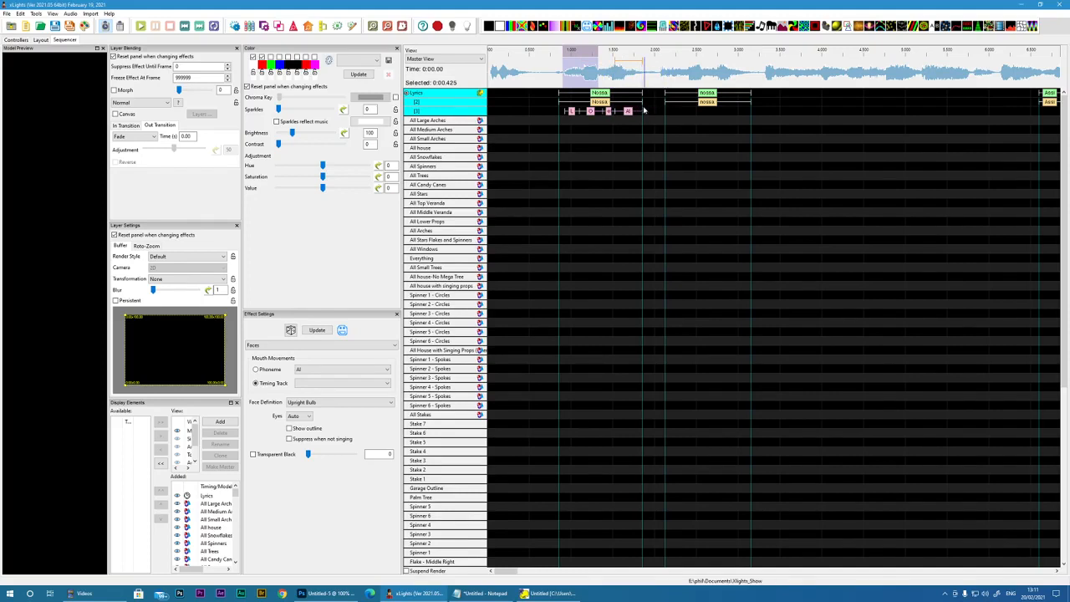
# Step: Play back the first "Nossa" and extend the start of its L phoneme to about 0.9 s
pyautogui.press('space')
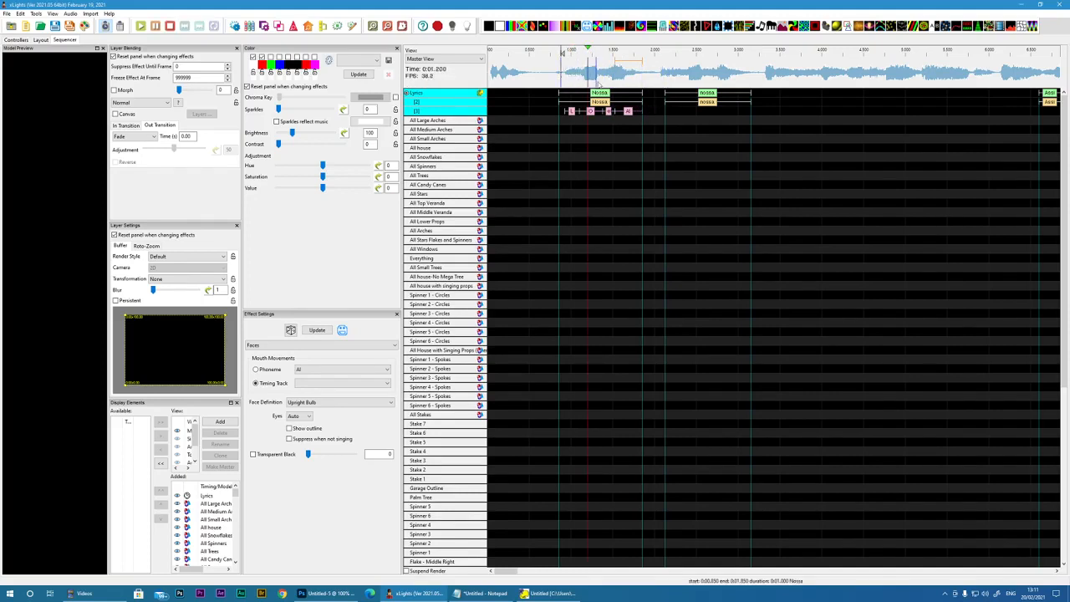
pyautogui.click(568, 112)
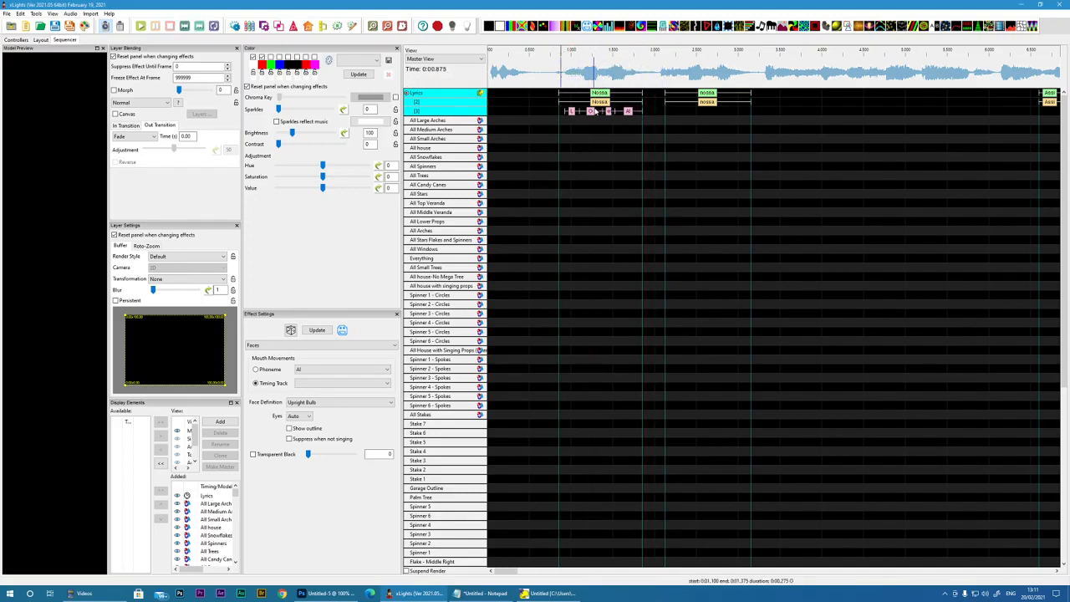
pyautogui.moveTo(564, 111); pyautogui.dragTo(563, 111)
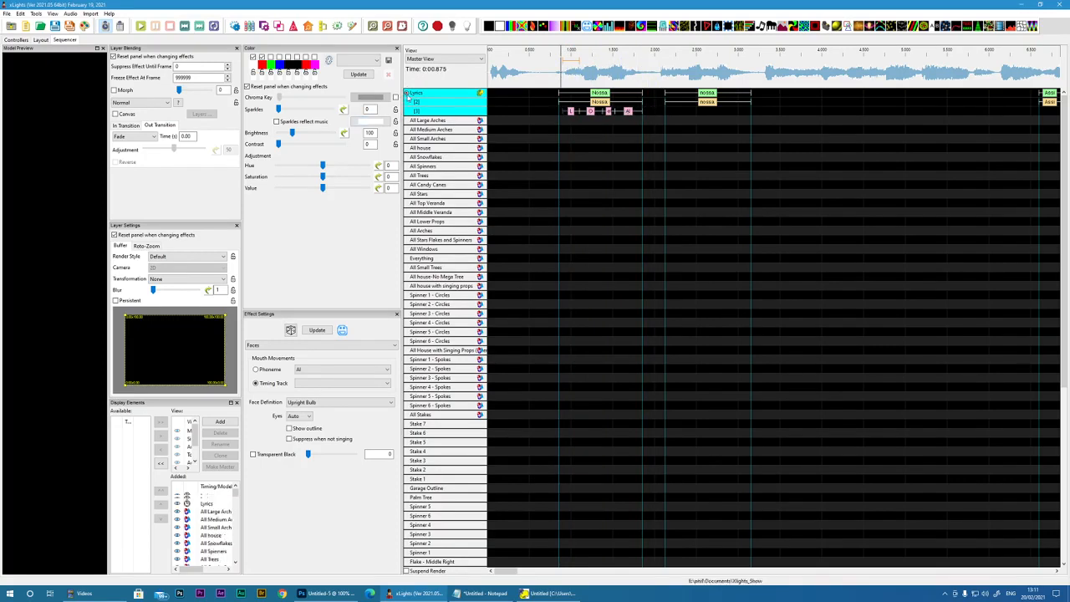
pyautogui.click(407, 93)
pyautogui.moveTo(620, 112); pyautogui.dragTo(557, 112)
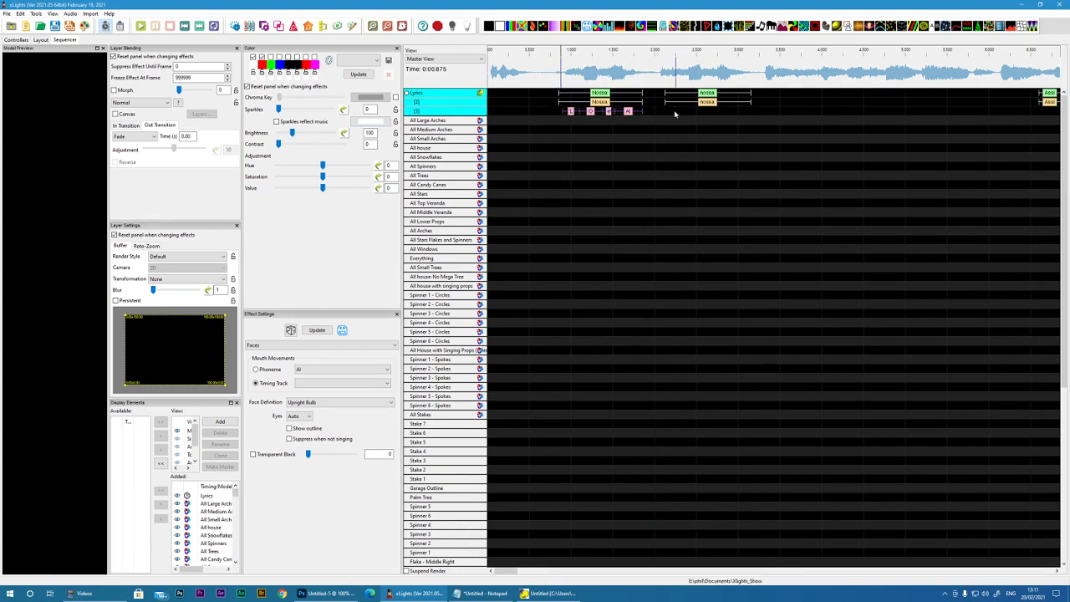
pyautogui.click(407, 94)
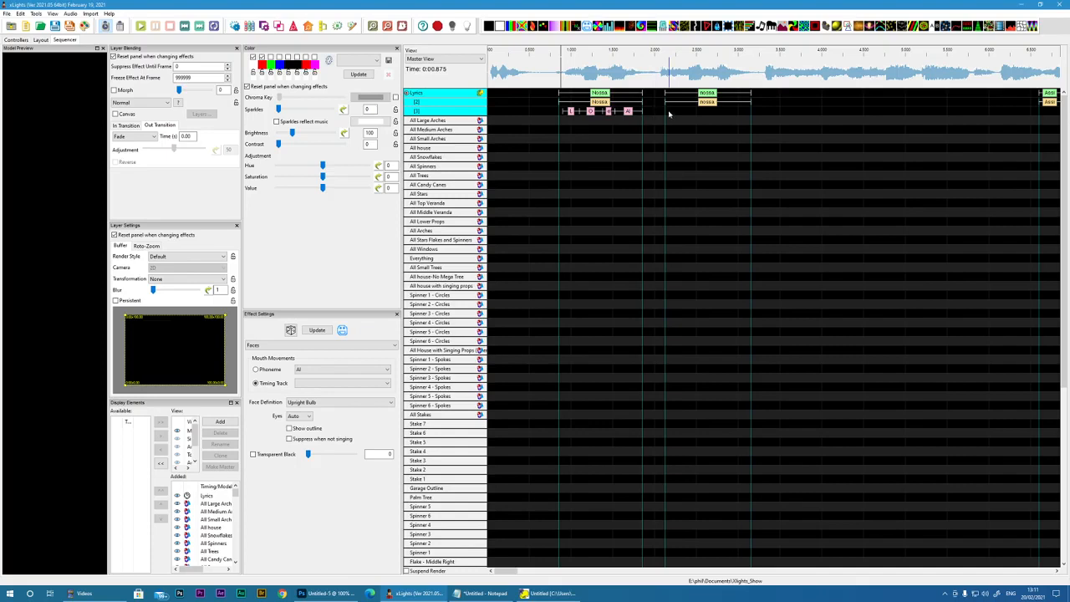
# Step: Paste the L, O, etc and AI phonemes under the second "nossa" on the third Lyrics layer
pyautogui.hotkey('ctrl', 'v')
# Step: Add a Faces effect to the Singing Bulb - Left model from the start of the sequence to about 3.6 s
pyautogui.scroll(-6, 481, 324)
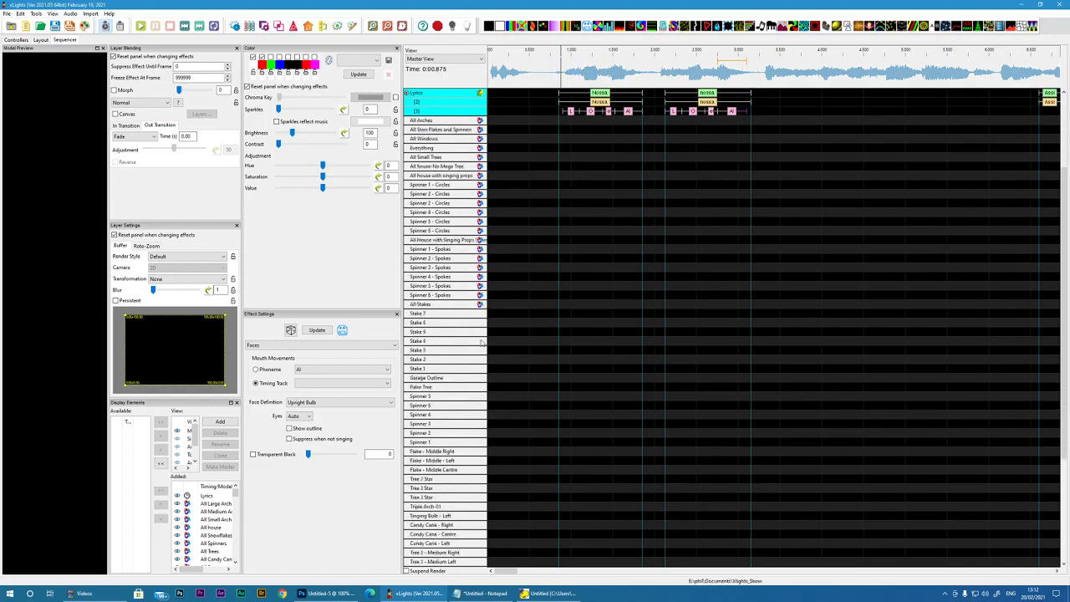
pyautogui.scroll(-1, 482, 343)
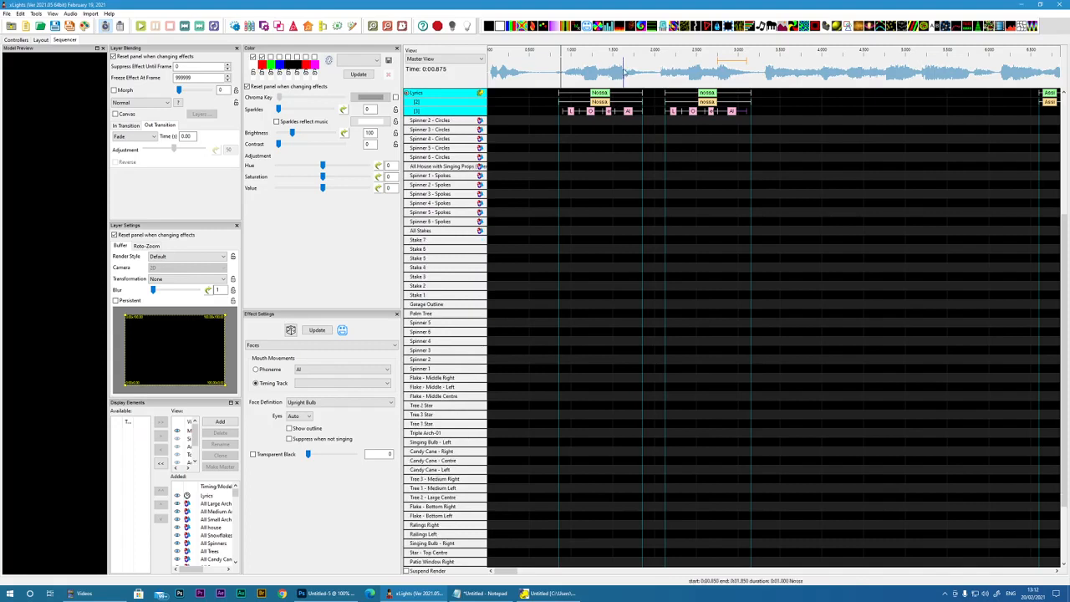
pyautogui.moveTo(587, 26); pyautogui.dragTo(497, 445)
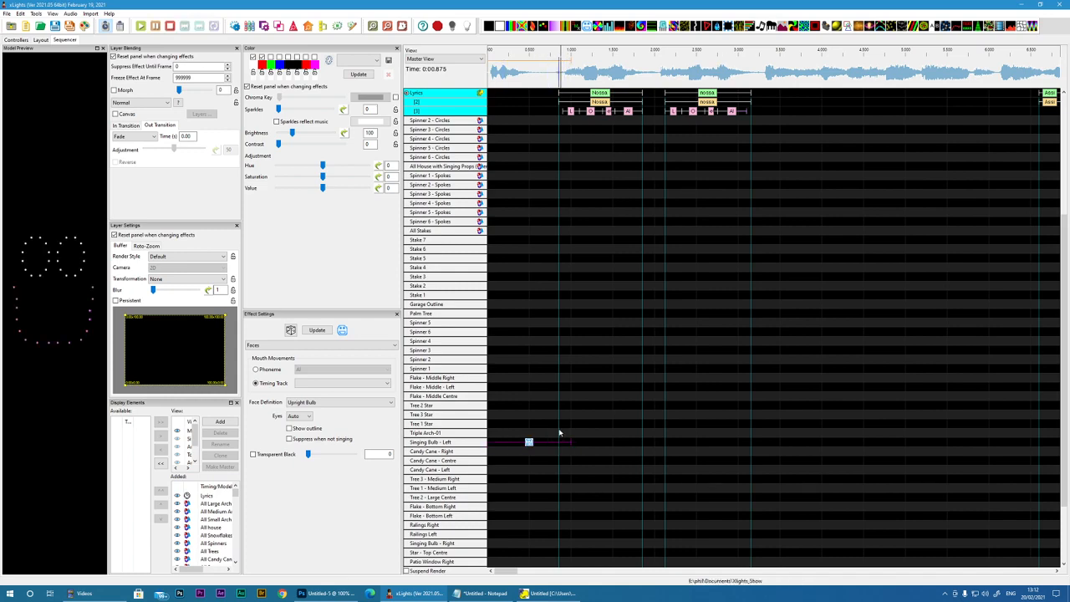
pyautogui.moveTo(569, 443); pyautogui.dragTo(791, 443)
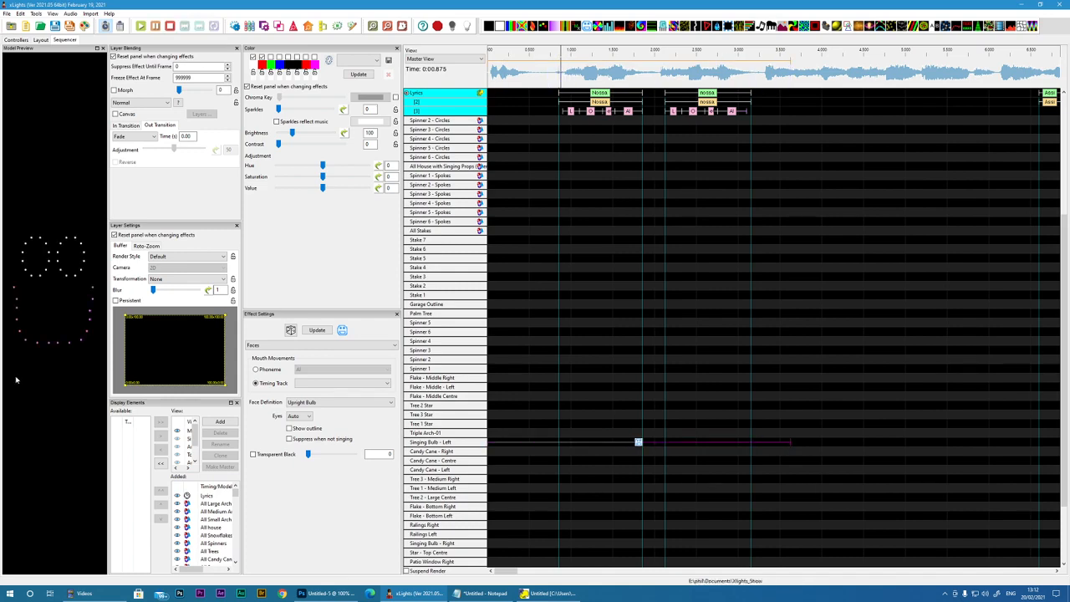
# Step: Play back the Singing Bulb - Left face and set its mouth movements to use the Lyrics timing track
pyautogui.click(553, 75)
pyautogui.press('space')
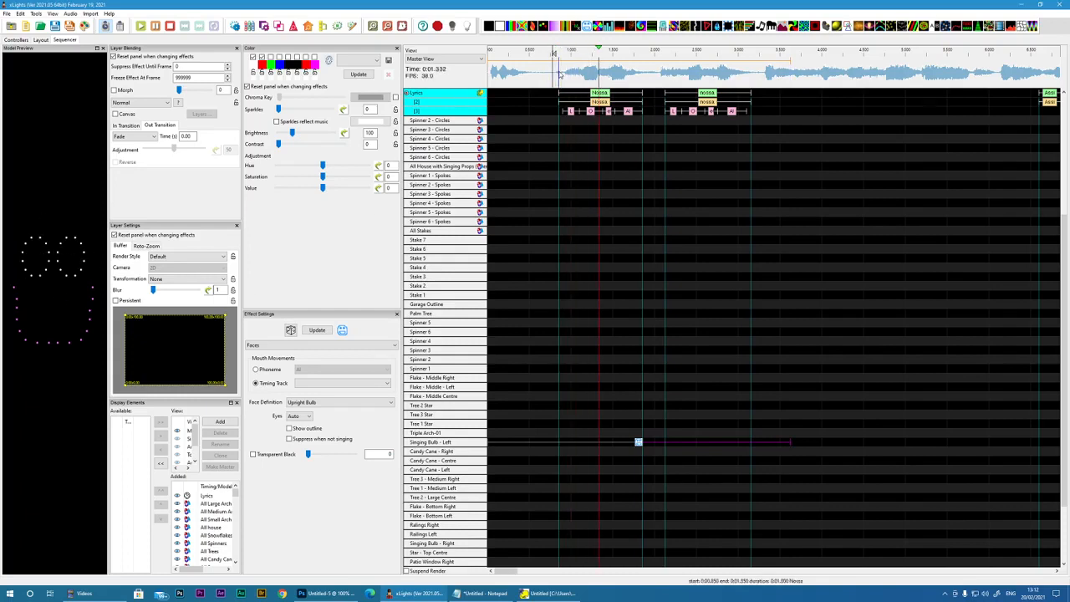
pyautogui.press('space')
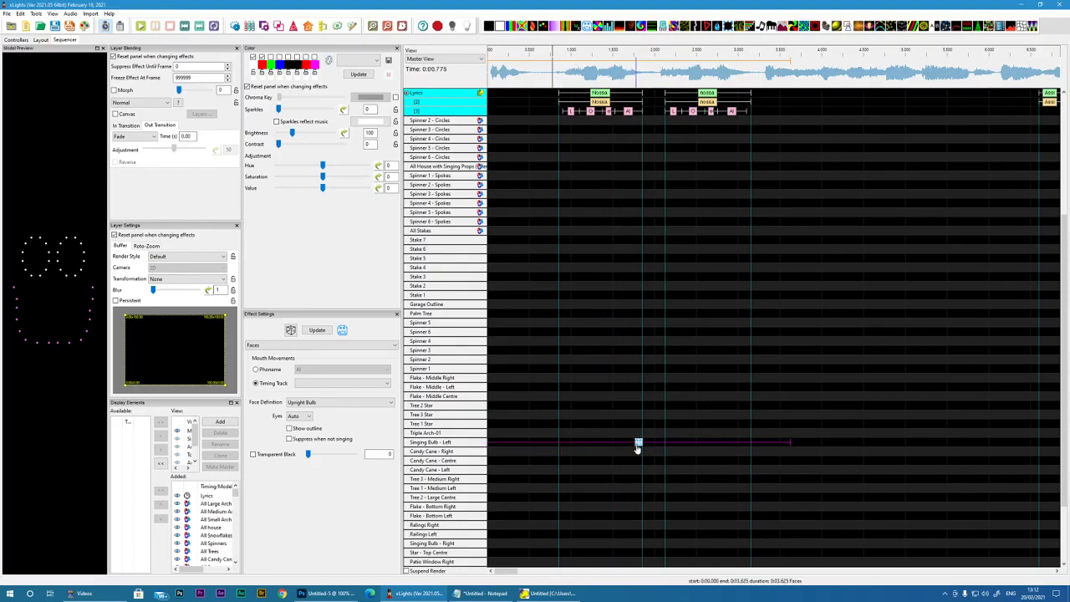
pyautogui.click(319, 386)
pyautogui.click(315, 392)
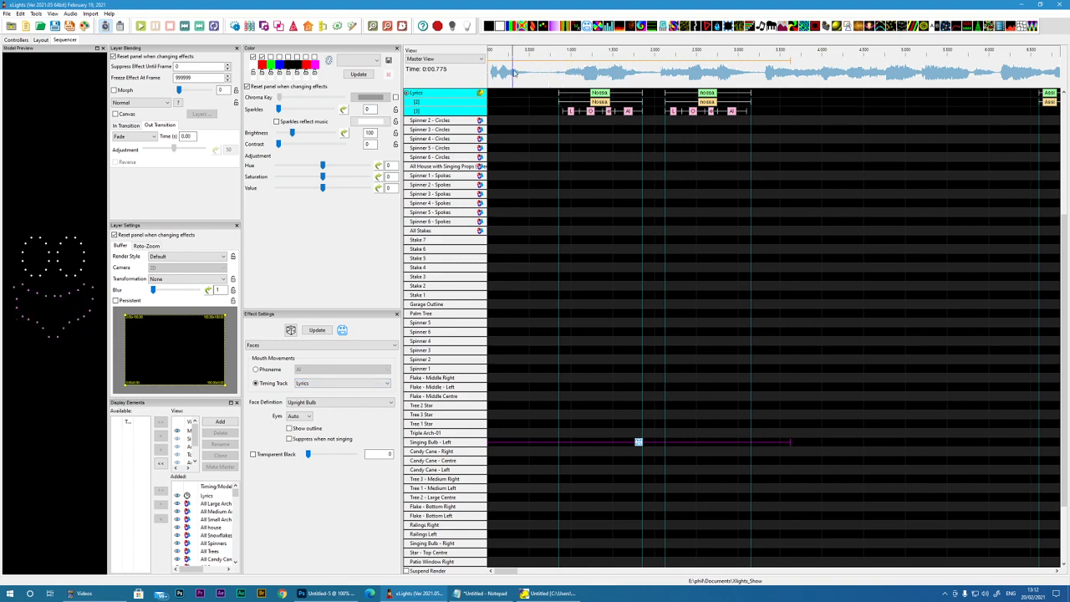
# Step: Play back the opening twice to check the singing bulb's mouth movements against the "Nossa" phonemes
pyautogui.press('space')
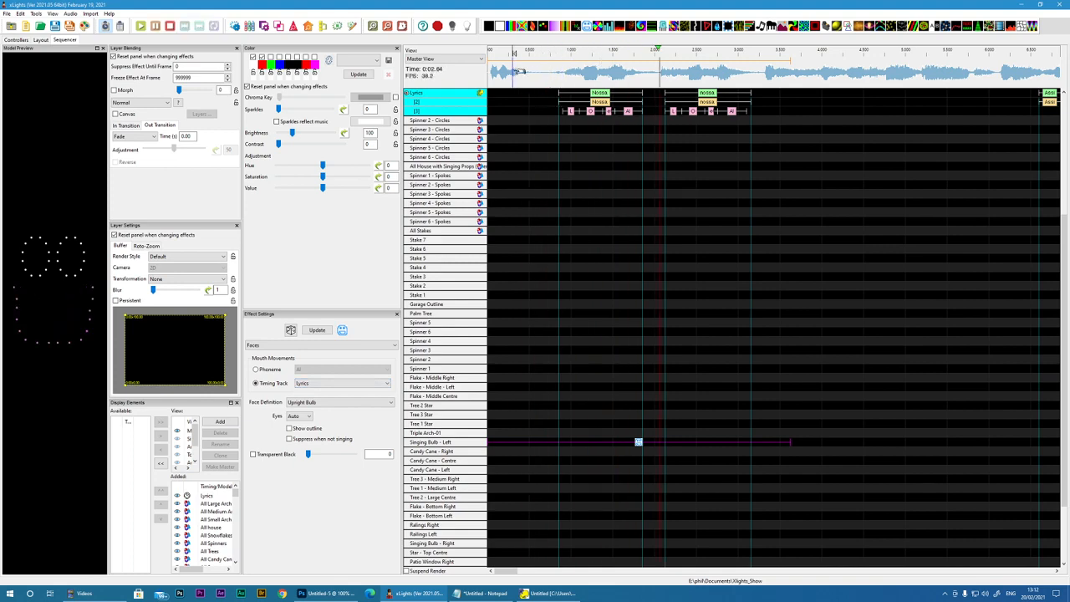
pyautogui.press('space')
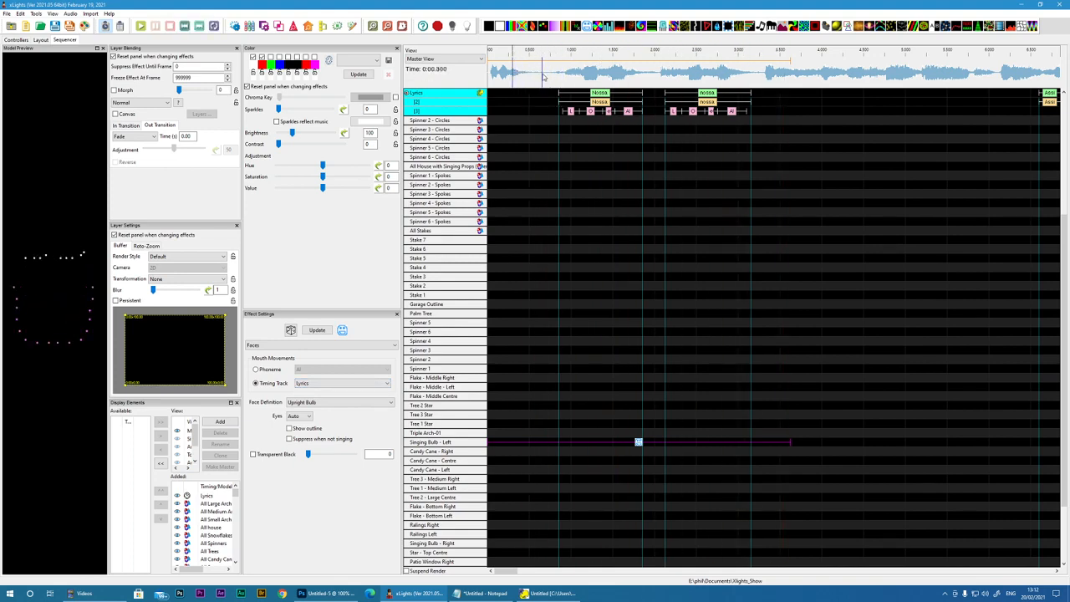
pyautogui.click(544, 77)
pyautogui.press('space')
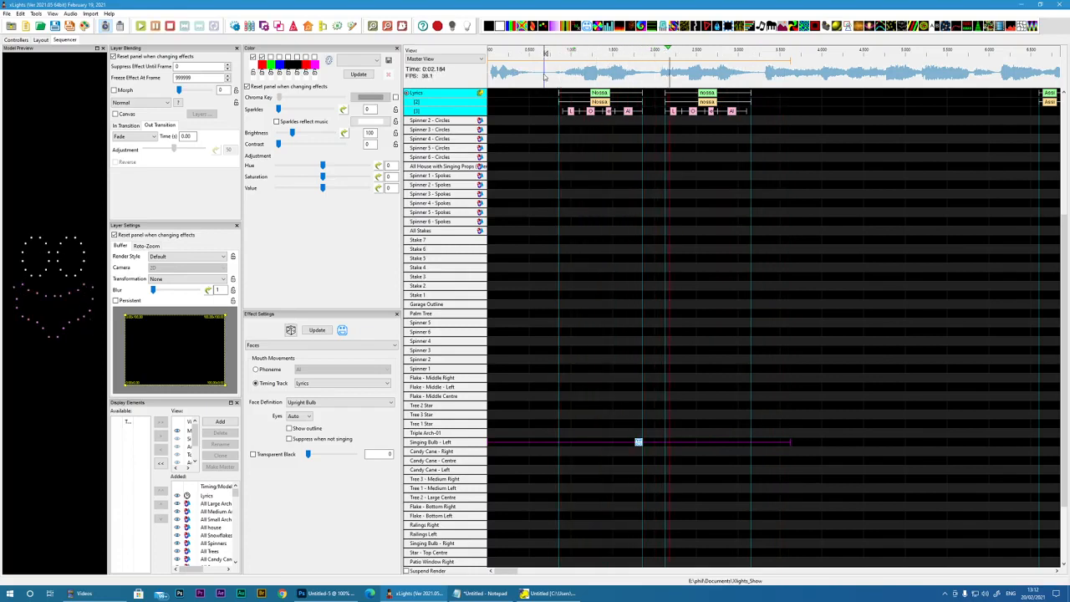
pyautogui.press('space')
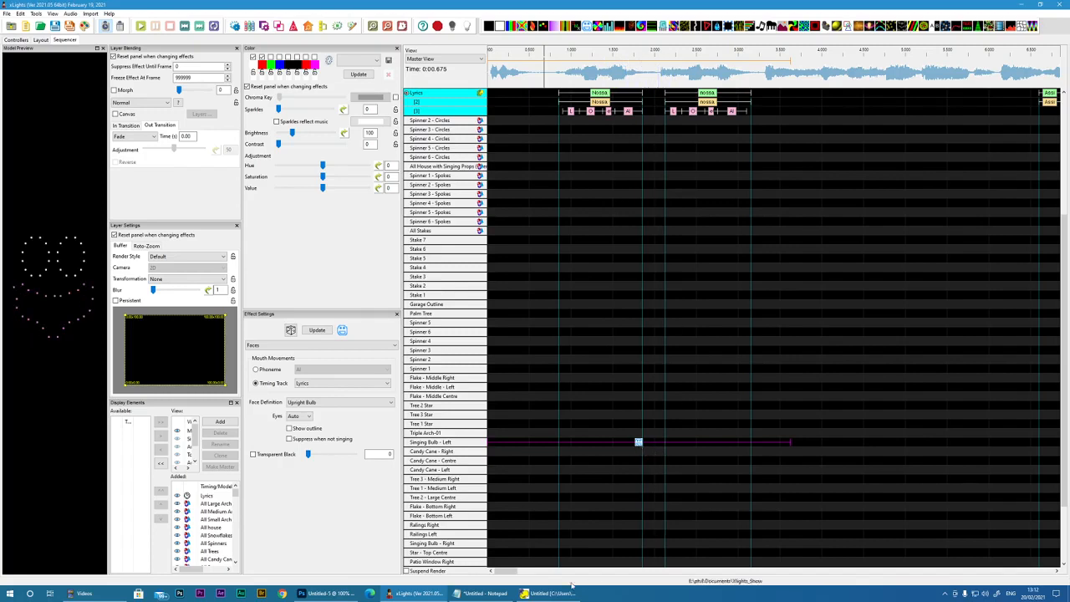
pyautogui.click(20, 14)
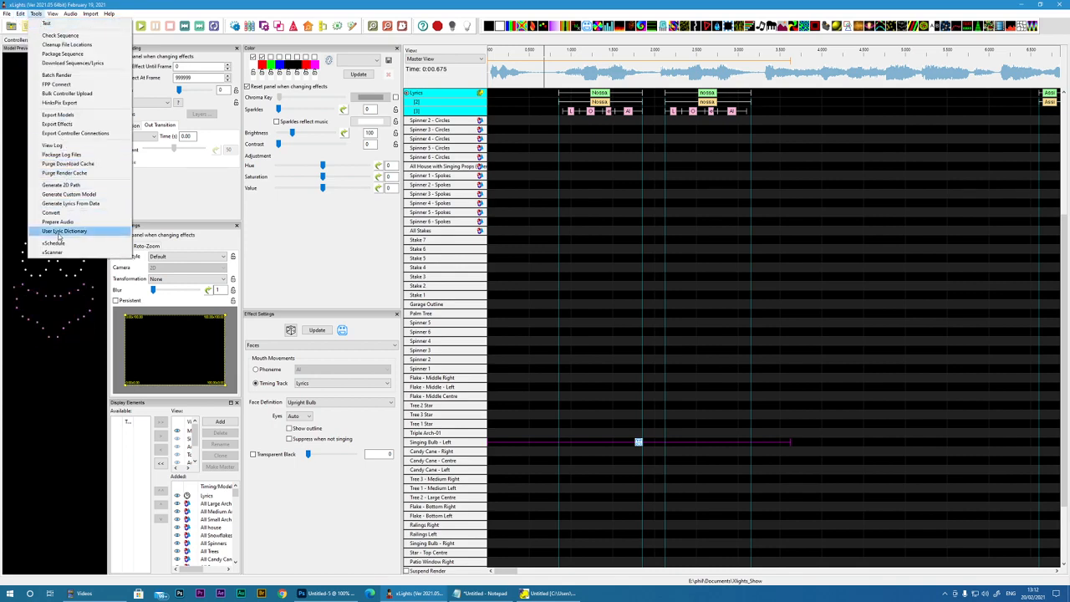
pyautogui.click(589, 242)
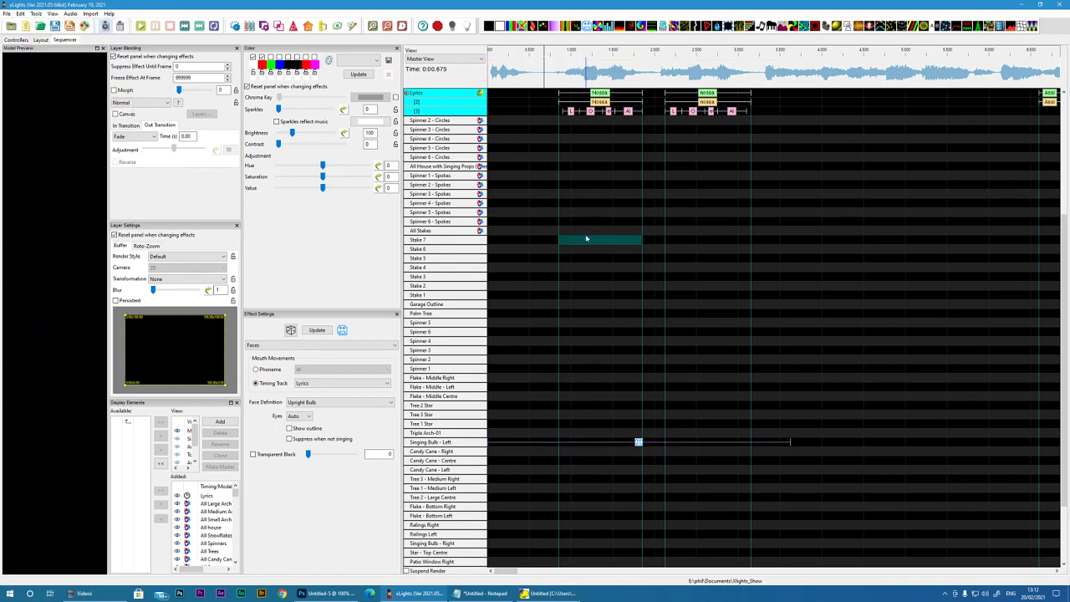